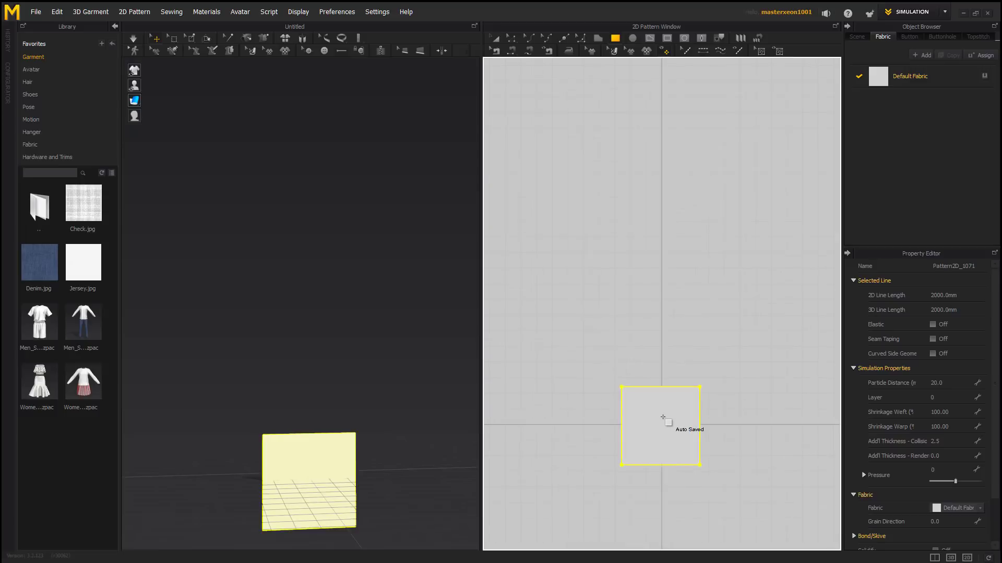
Try to split the whole selected square outline uniformly into two segments.
scroll(662, 420, up, 3)
key(x)
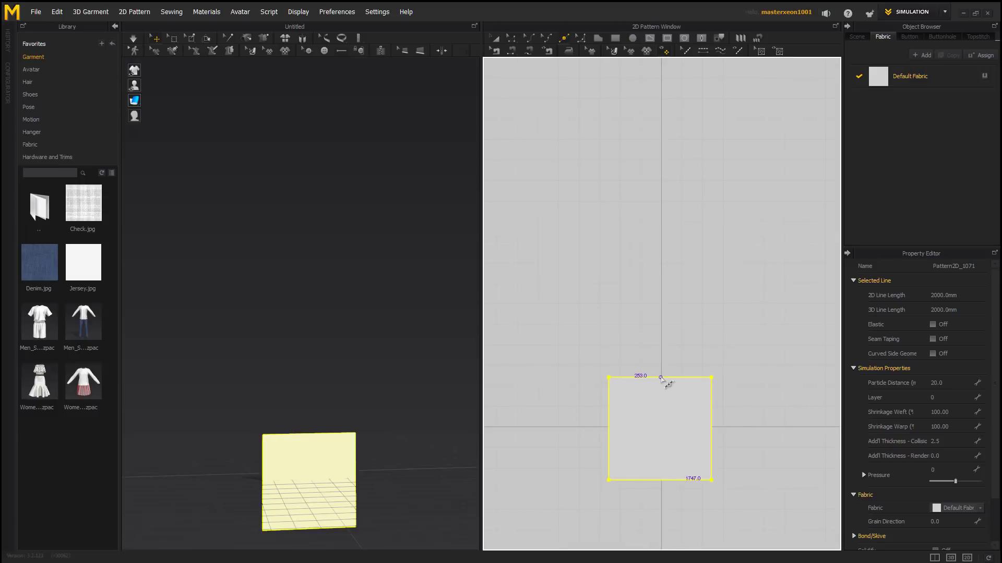
right_click(660, 377)
click(422, 296)
click(475, 366)
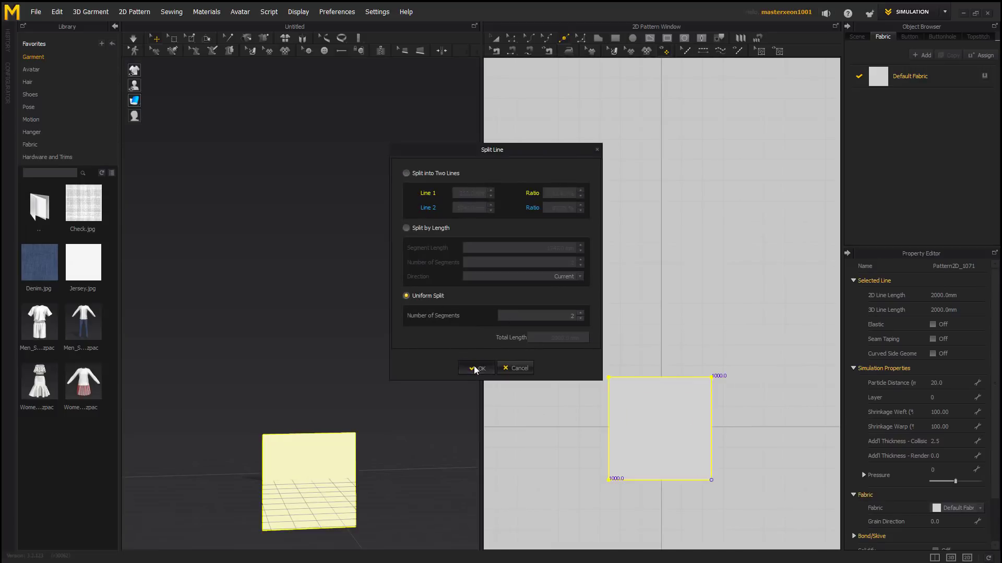
key(Return)
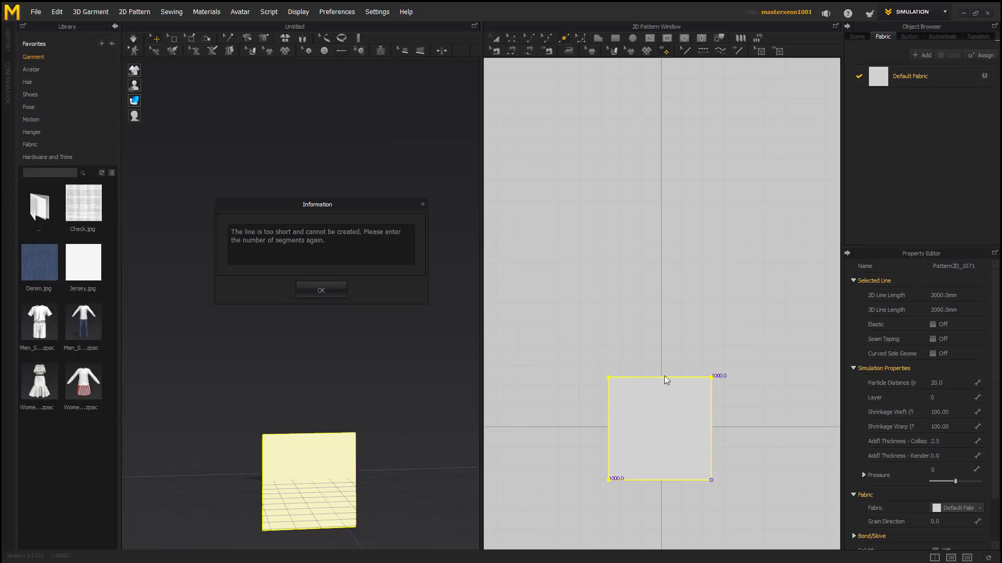
key(Return)
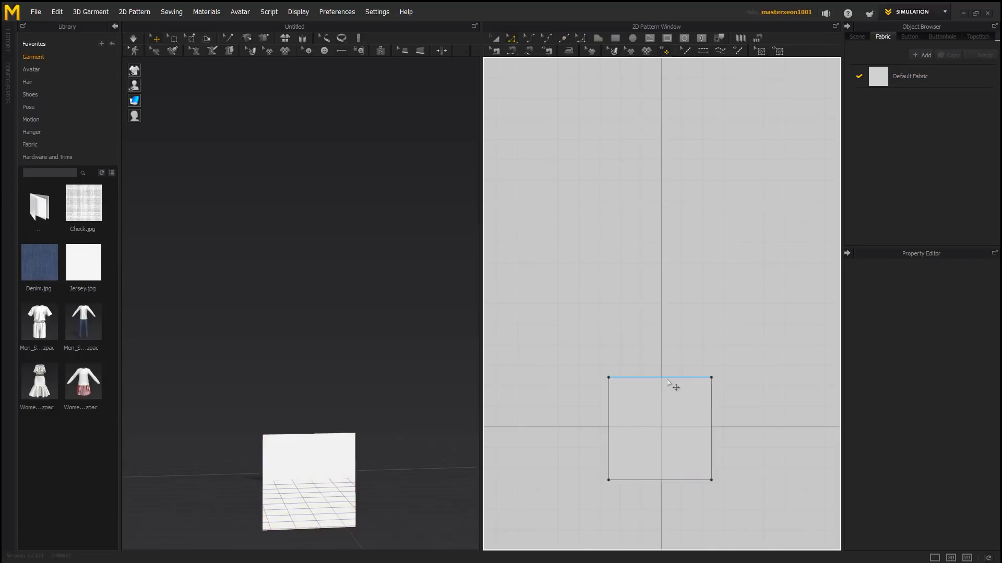
Split the square pattern's top edge uniformly into two segments.
click(675, 377)
right_click(663, 377)
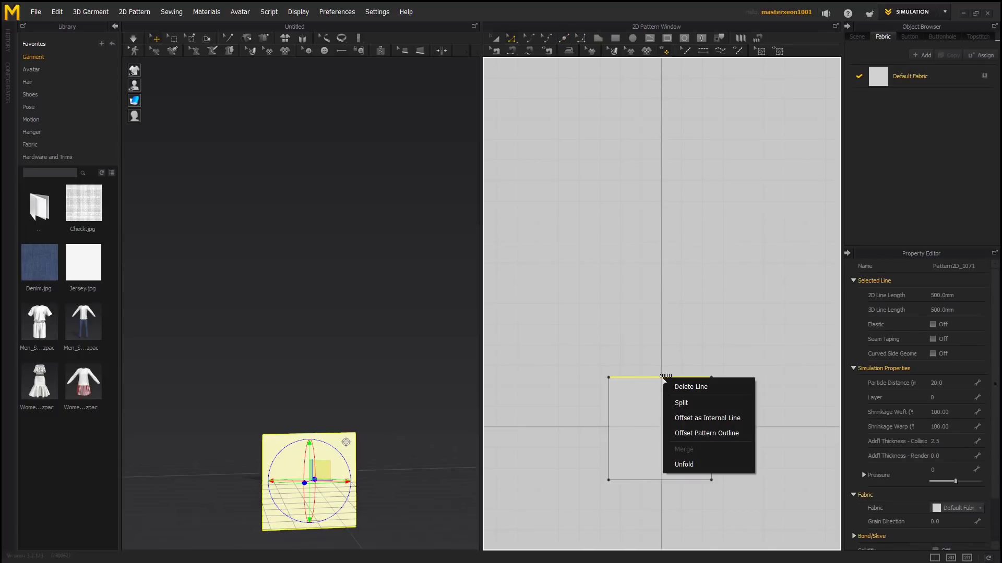
click(672, 408)
right_click(660, 389)
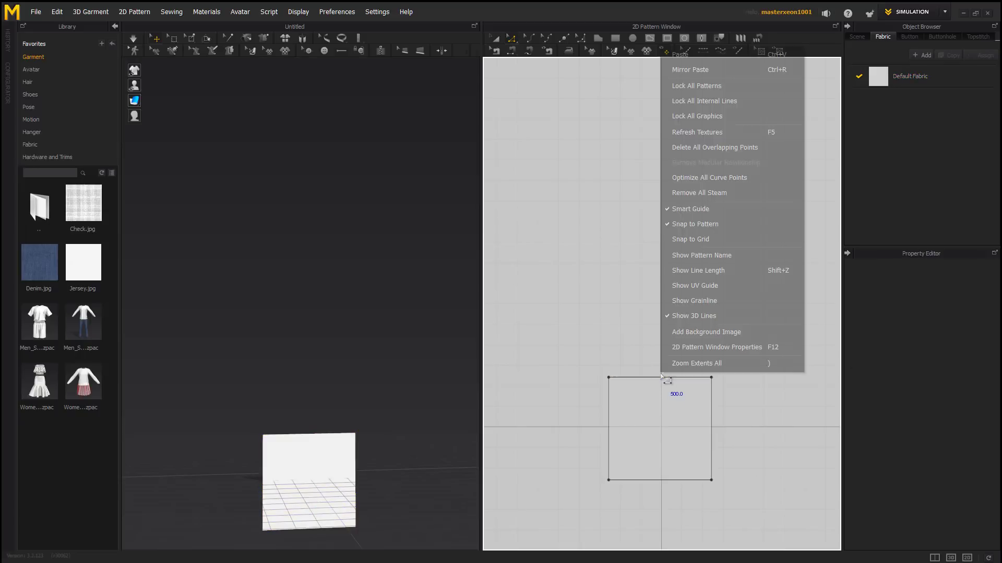
key(Escape)
click(657, 378)
right_click(657, 379)
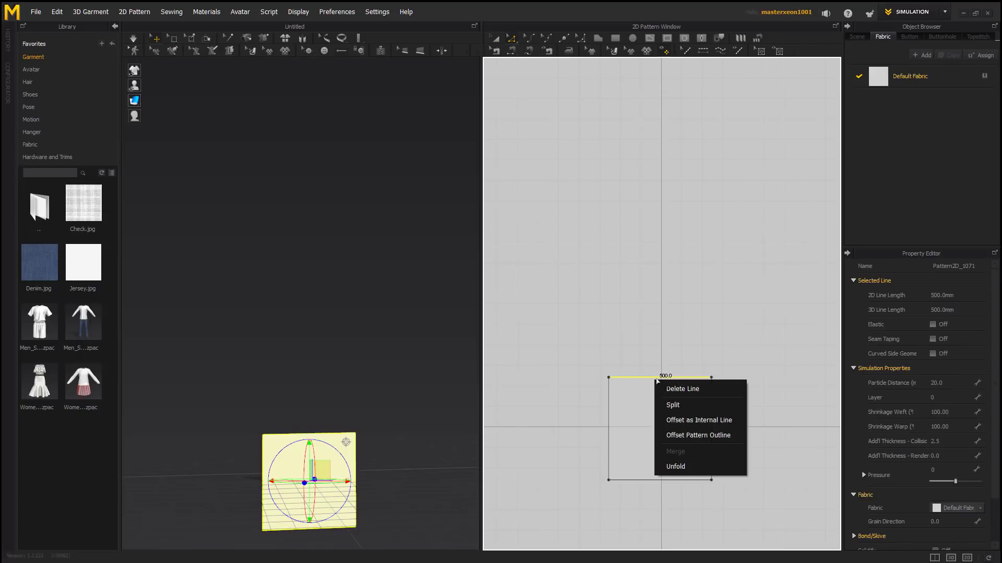
click(673, 405)
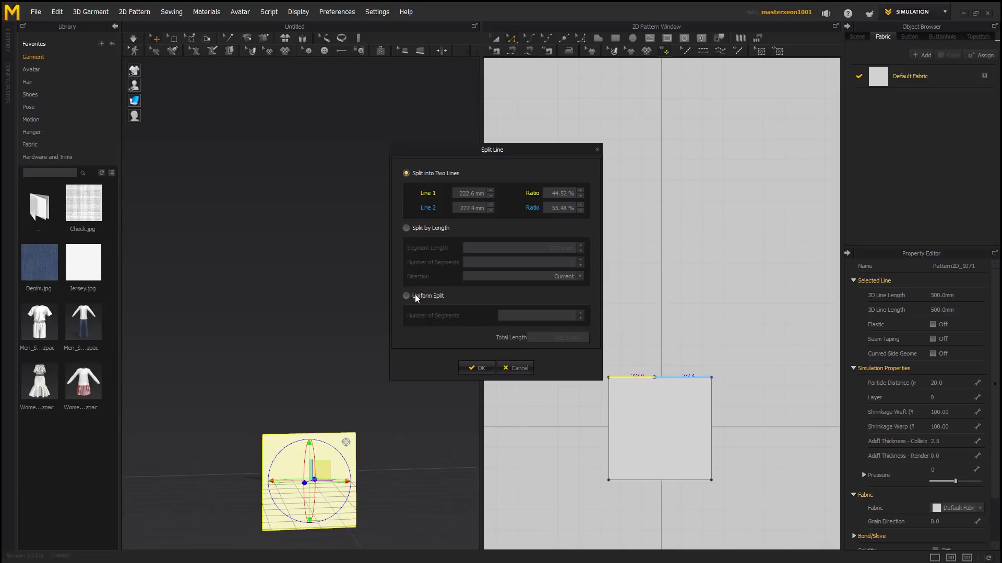
click(406, 295)
click(478, 368)
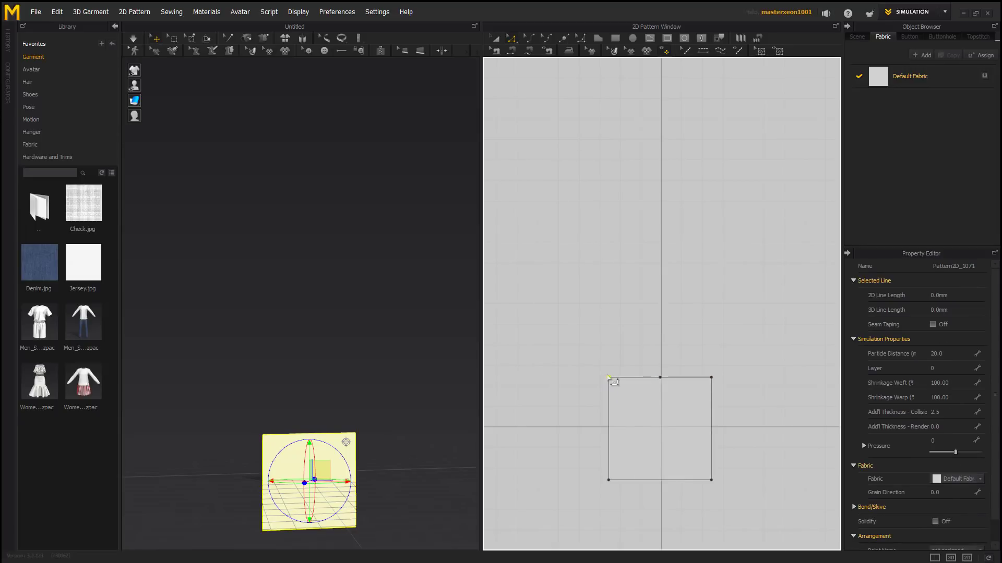
Delete the square's two upper corner points, keeping the top midpoint as the apex of a triangle.
key(Delete)
click(712, 378)
key(Delete)
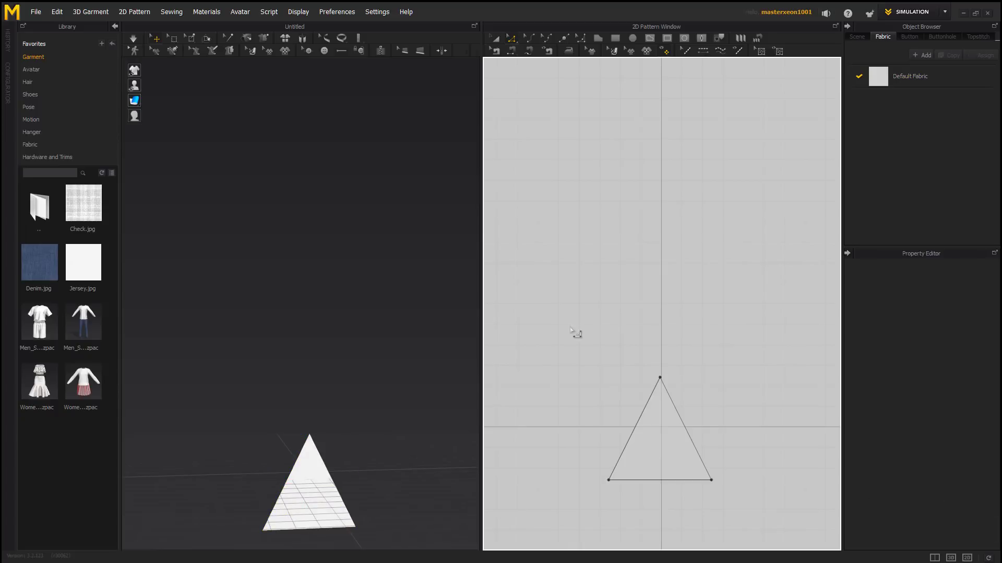
Rotate the triangle pattern flat towards the ground in the 3D scene and run the simulation briefly.
click(320, 478)
mouse_move(315, 481)
right_down()
mouse_move(380, 474)
mouse_move(327, 480)
right_up()
click(394, 408)
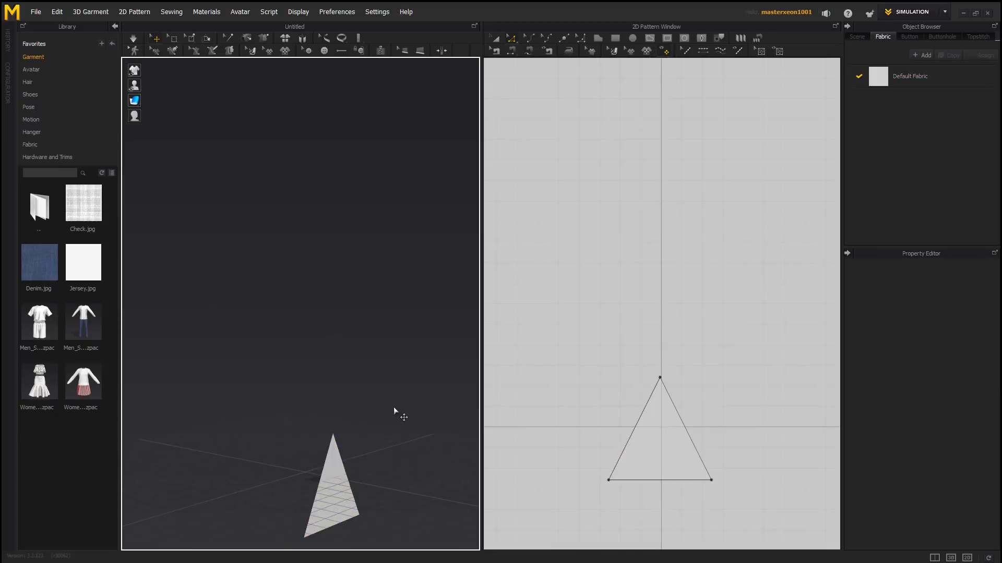
click(349, 477)
drag(346, 431, 371, 499)
right_drag(347, 416, 311, 414)
key(space)
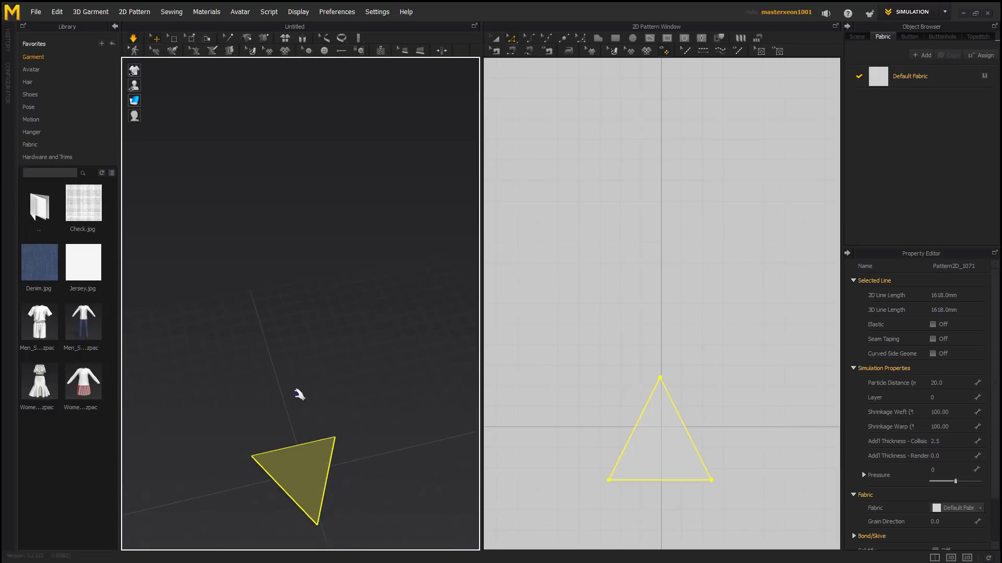
key(space)
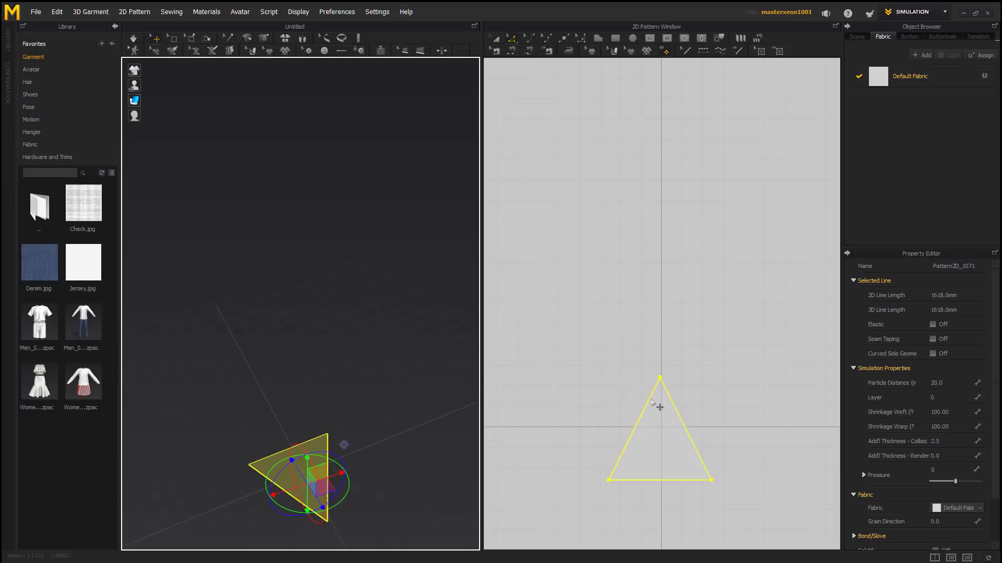
Round the triangle's top corner with a length of 60 mm along both adjoining lines and 50% curvature.
scroll(658, 406, up, 3)
scroll(673, 420, down, 2)
middle_drag(676, 468, 682, 348)
scroll(682, 351, down, 3)
scroll(679, 355, up, 6)
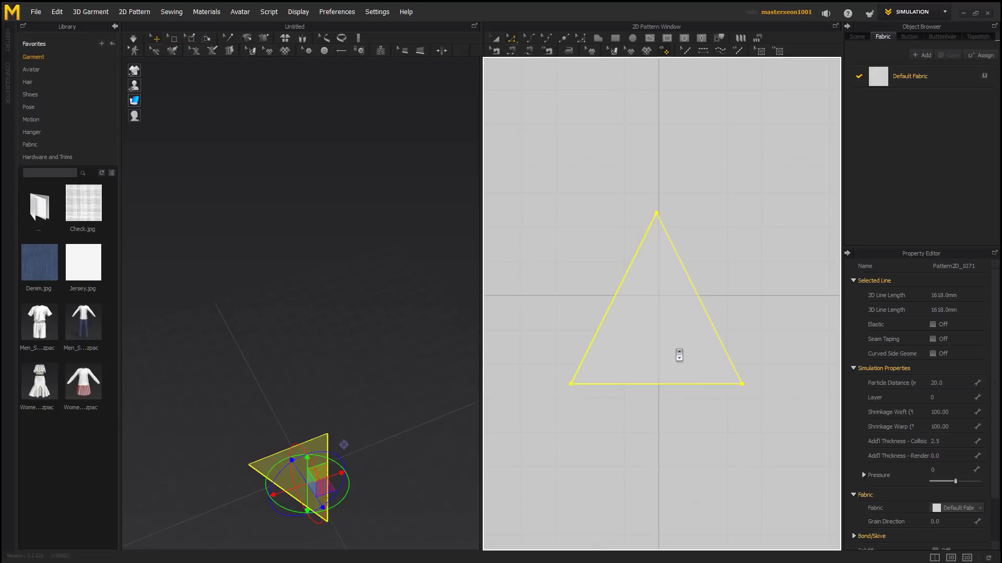
click(581, 40)
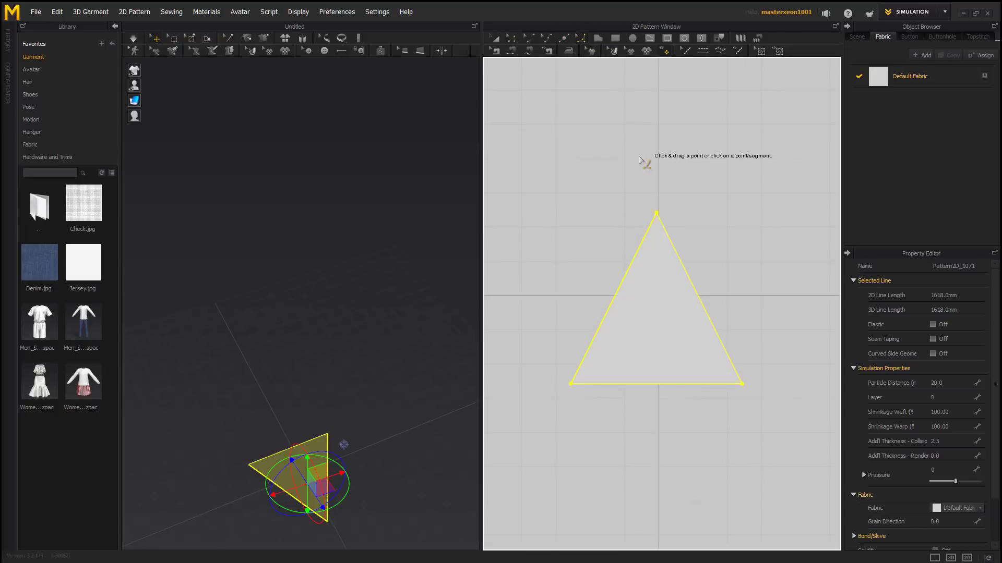
click(656, 214)
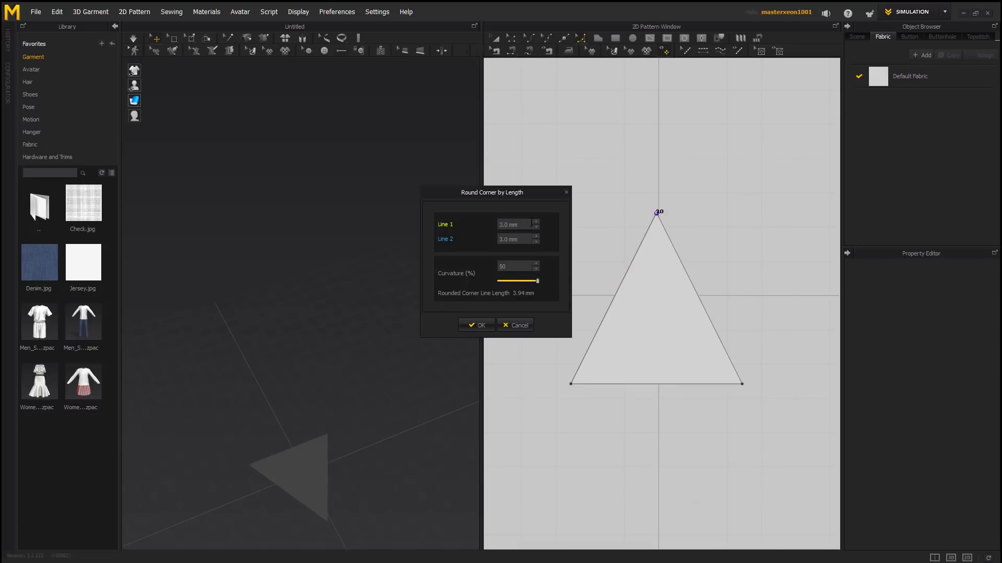
text(0)
key(Return)
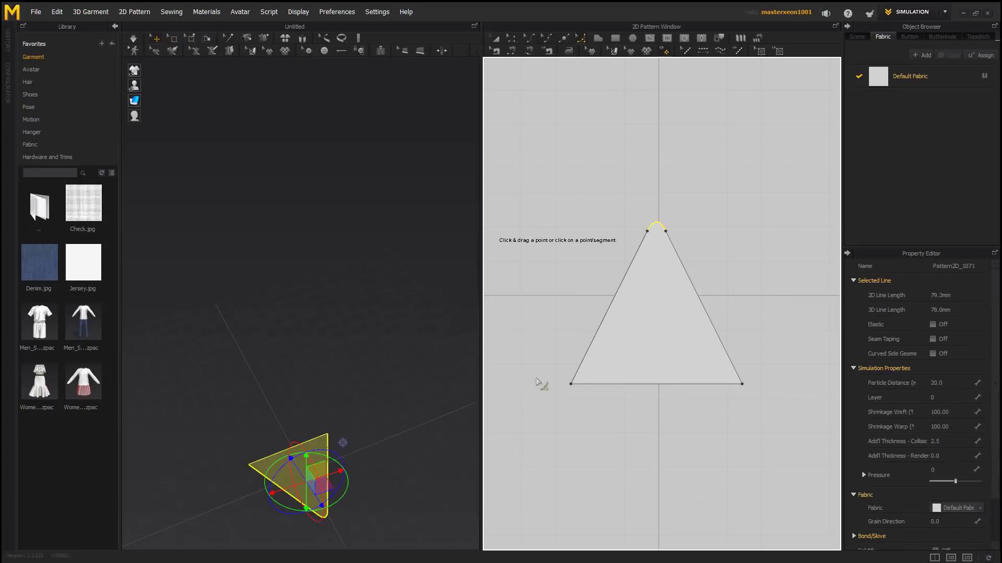
Round the triangle's two base corners with a length of 60 mm along both adjoining lines.
click(570, 384)
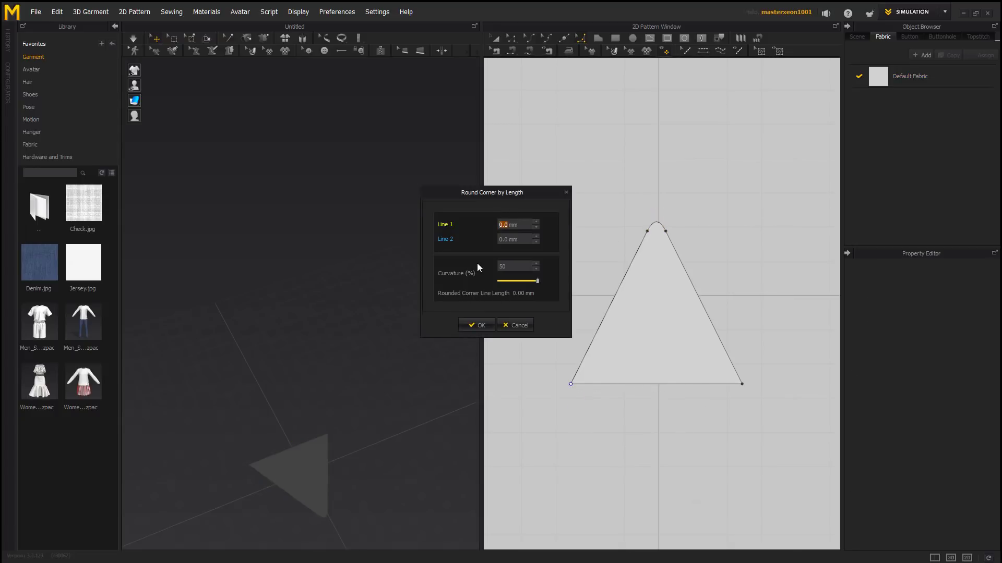
text(30)
key(Return)
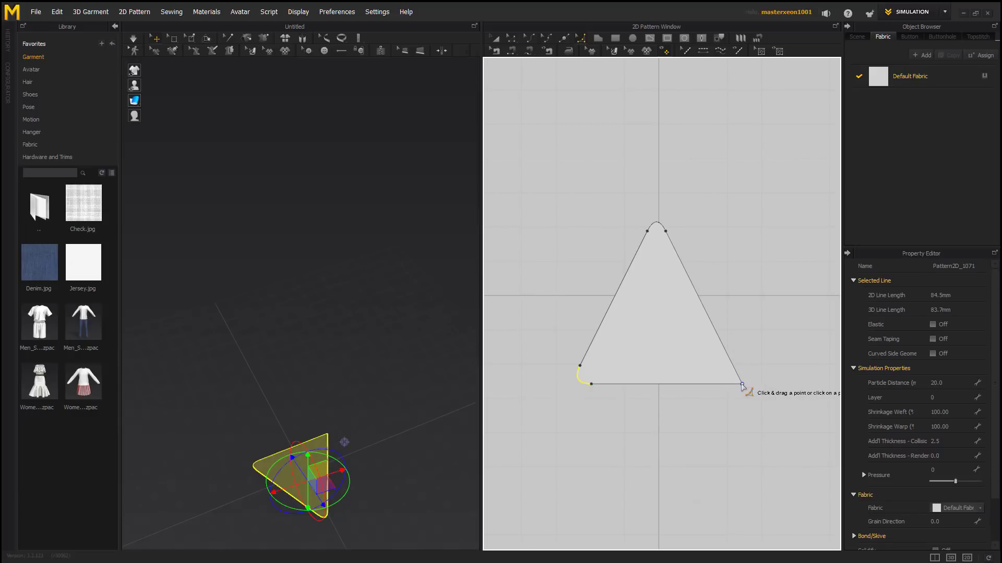
click(742, 385)
key(Return)
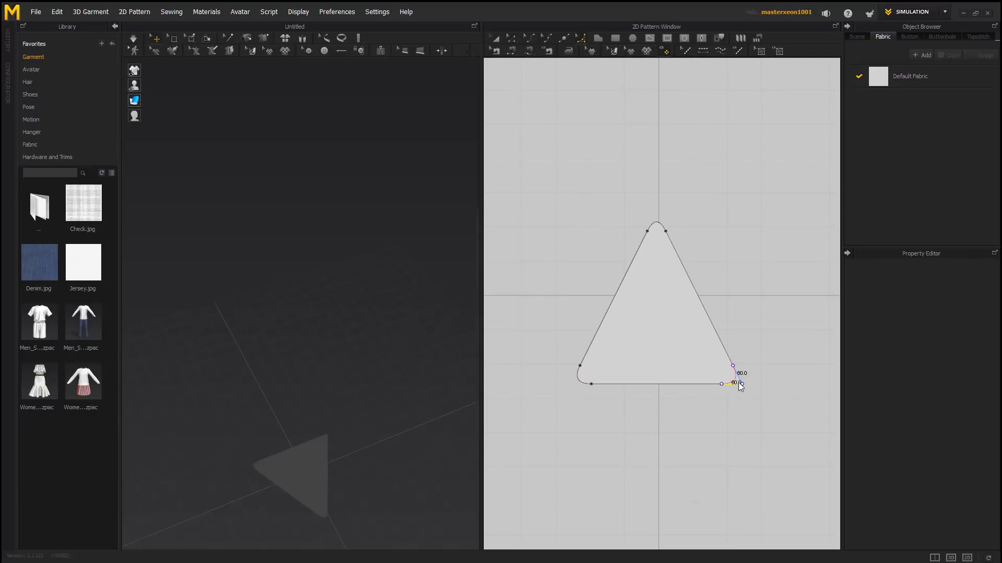
click(332, 351)
right_drag(332, 351, 363, 348)
middle_drag(345, 385, 345, 316)
scroll(337, 334, down, 4)
scroll(335, 338, up, 5)
right_drag(335, 337, 326, 298)
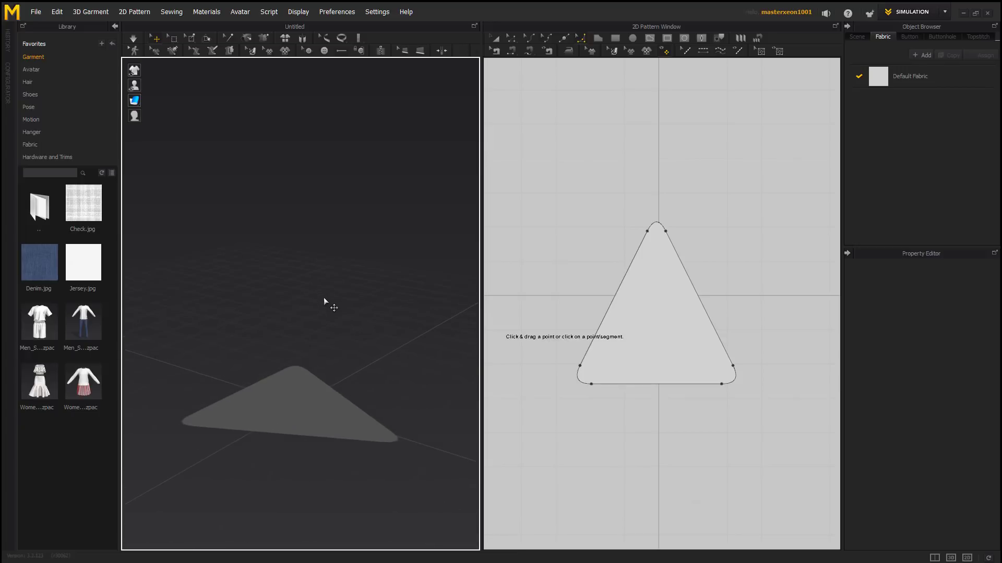
Draw an internal polyline about 389 mm long just inside the triangle's left side, with both ends bent back to meet that side.
click(651, 41)
scroll(634, 295, up, 3)
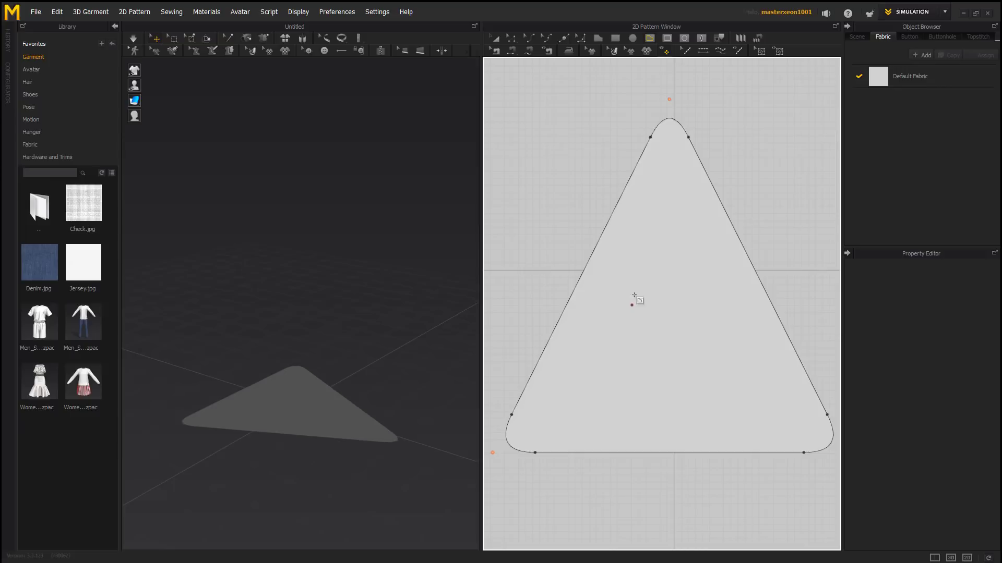
click(632, 176)
click(631, 197)
click(529, 409)
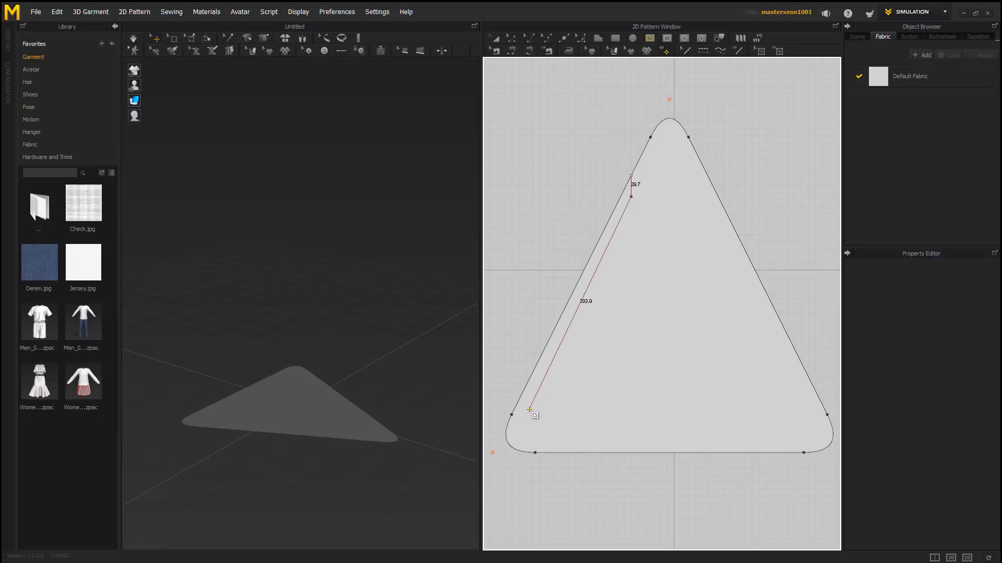
click(513, 415)
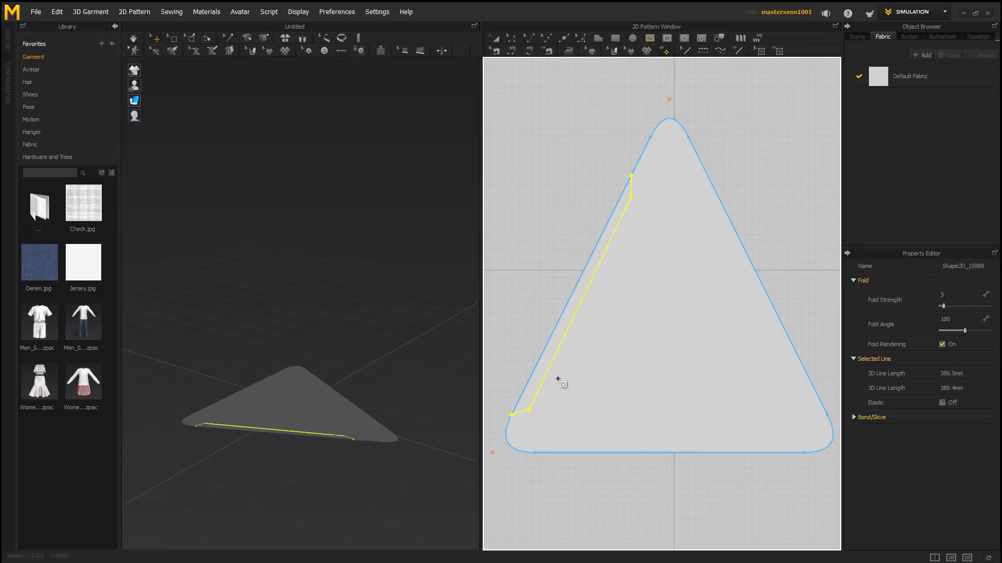
Draw two more internal polylines: about 120 mm down to the base near its left corner, and about 161 mm from the first line to the apex.
click(548, 379)
click(571, 398)
click(572, 453)
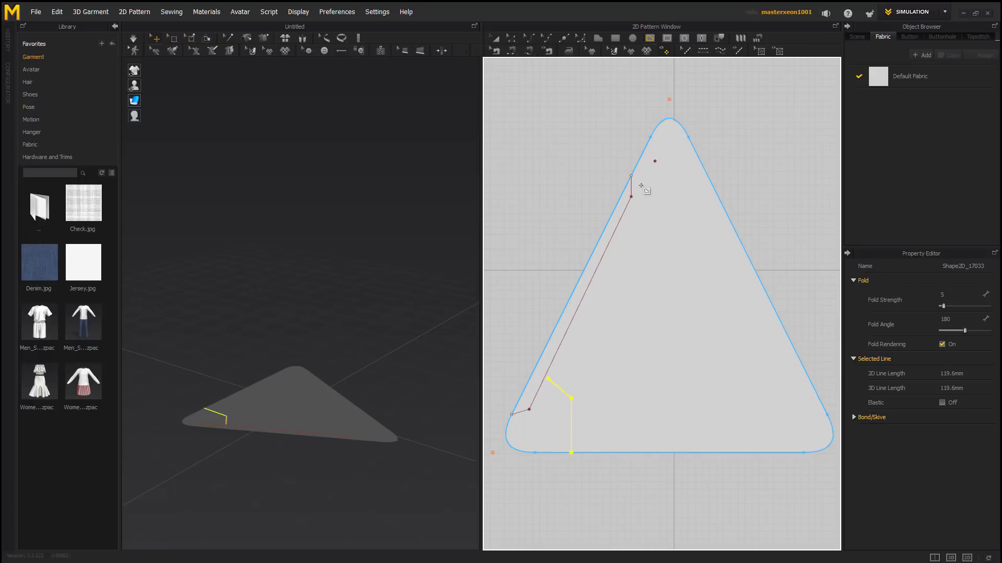
click(624, 214)
click(638, 213)
click(664, 157)
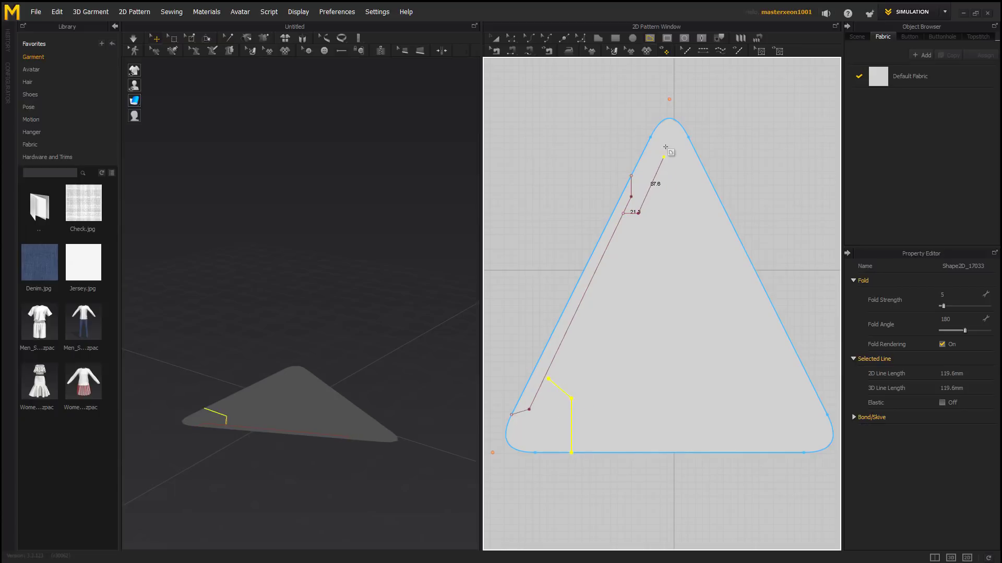
click(662, 120)
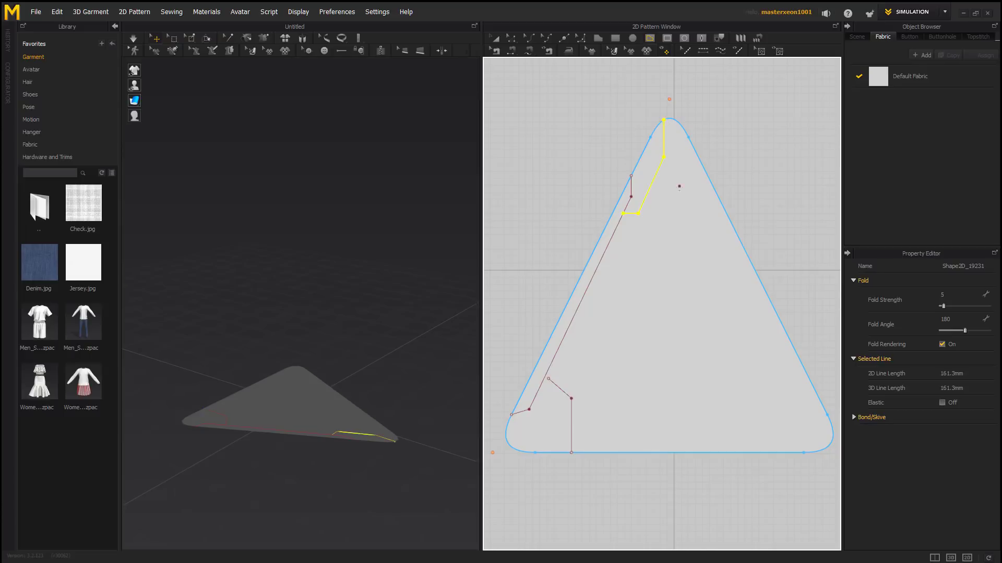
Draw an internal polyline about 326 mm long parallel to the first, linking the apex line to the first line's lower part.
click(647, 193)
click(645, 234)
click(549, 369)
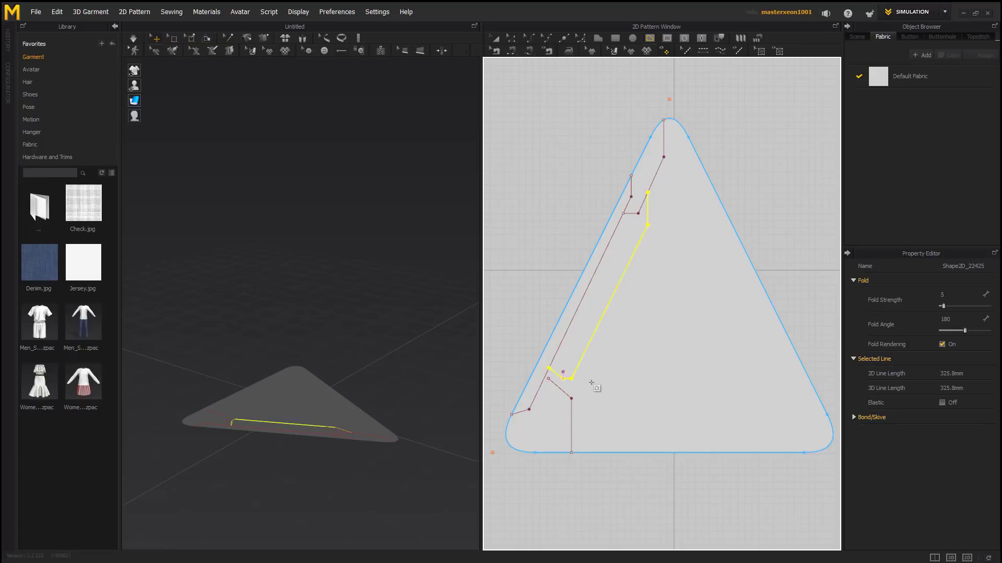
Adjust the newest polyline's bends, nudging the lower one slightly up and moving the upper one up along the slope.
click(572, 377)
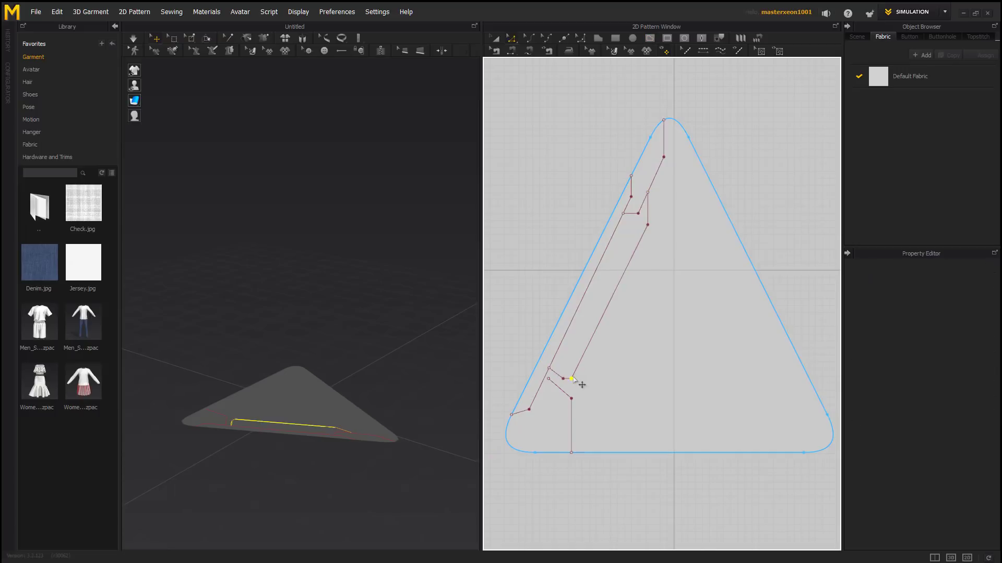
drag(574, 374, 573, 375)
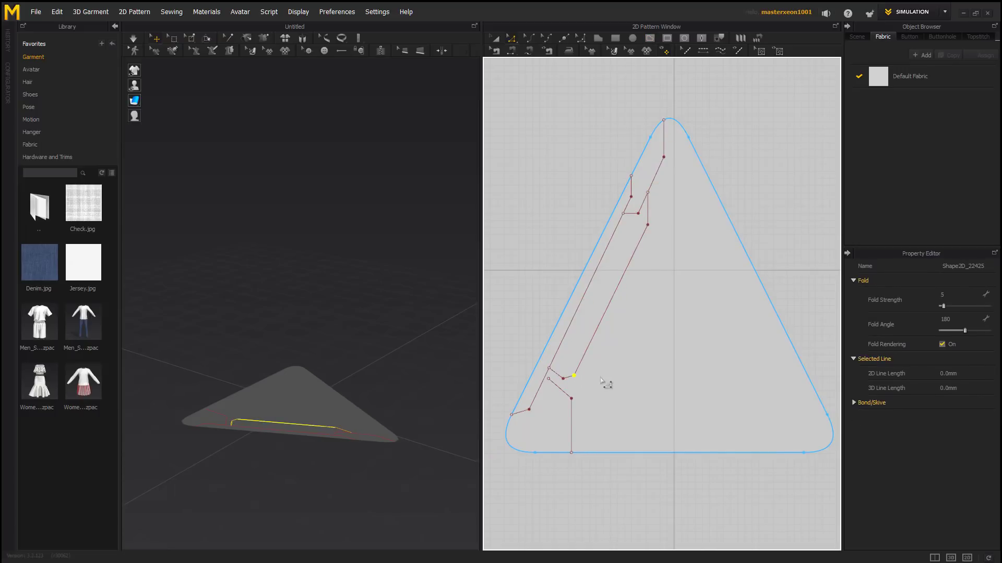
key(Escape)
click(648, 228)
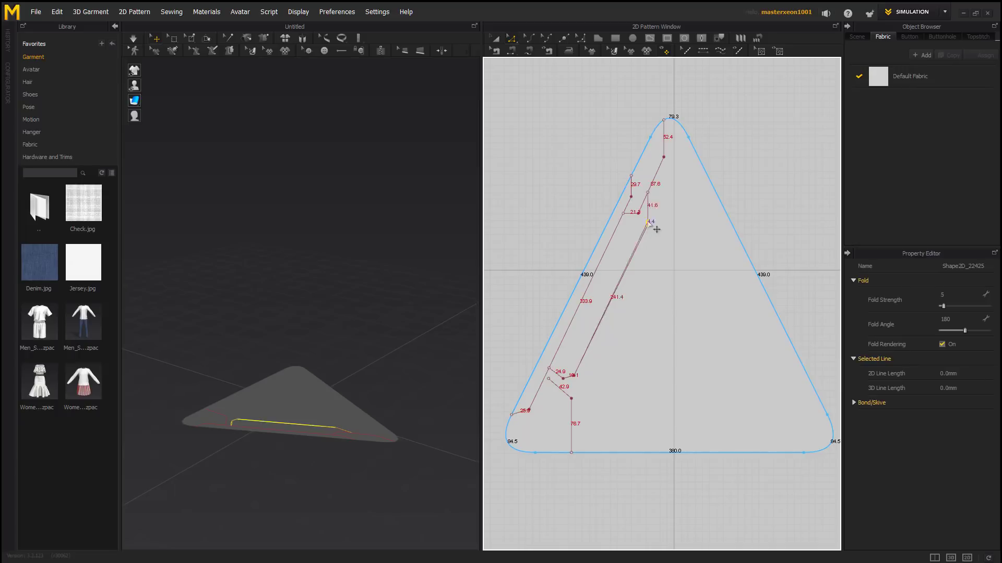
key(Escape)
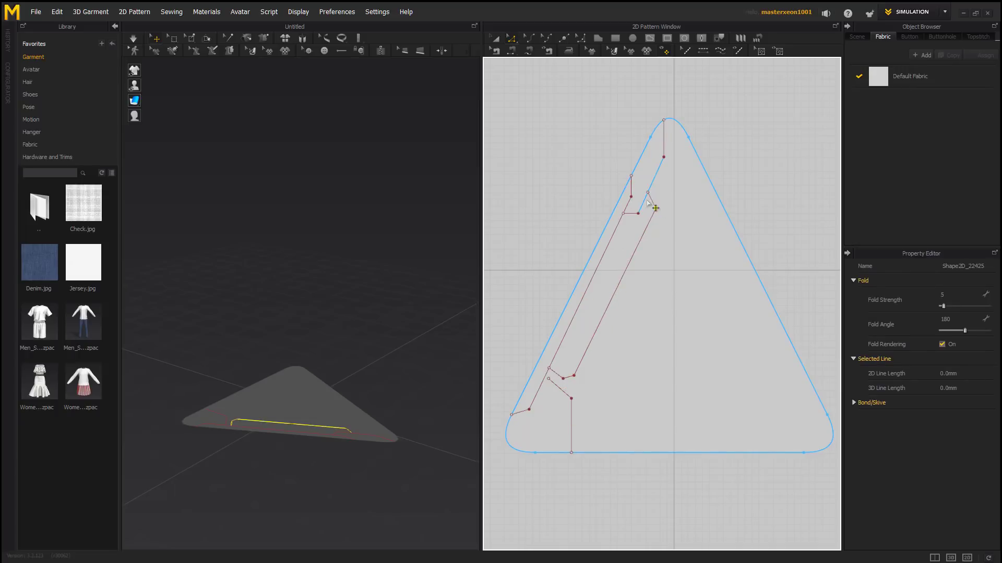
key(Escape)
Move the newest polyline's upper end point along the apex polyline and align it precisely onto that line.
click(648, 192)
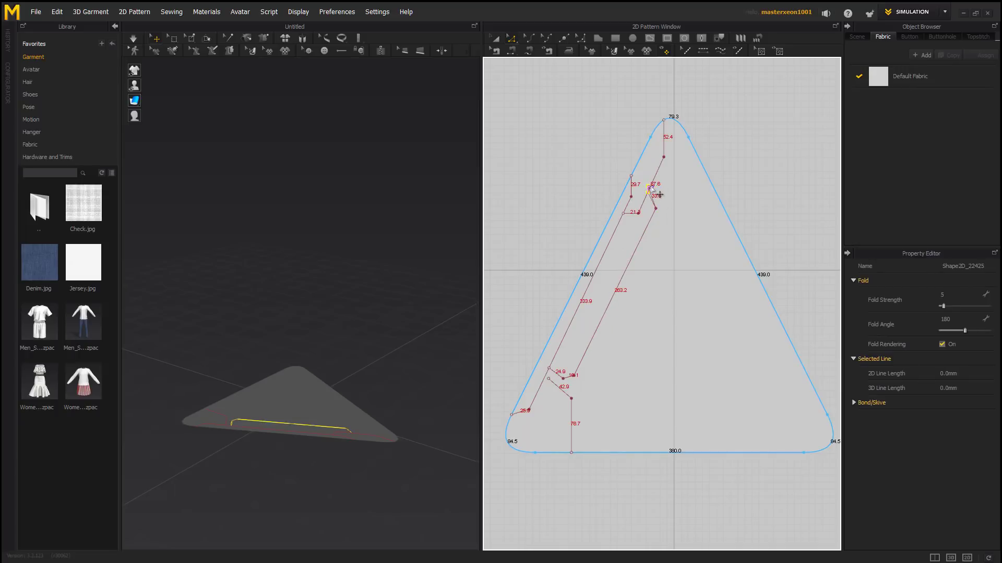
scroll(660, 195, up, 8)
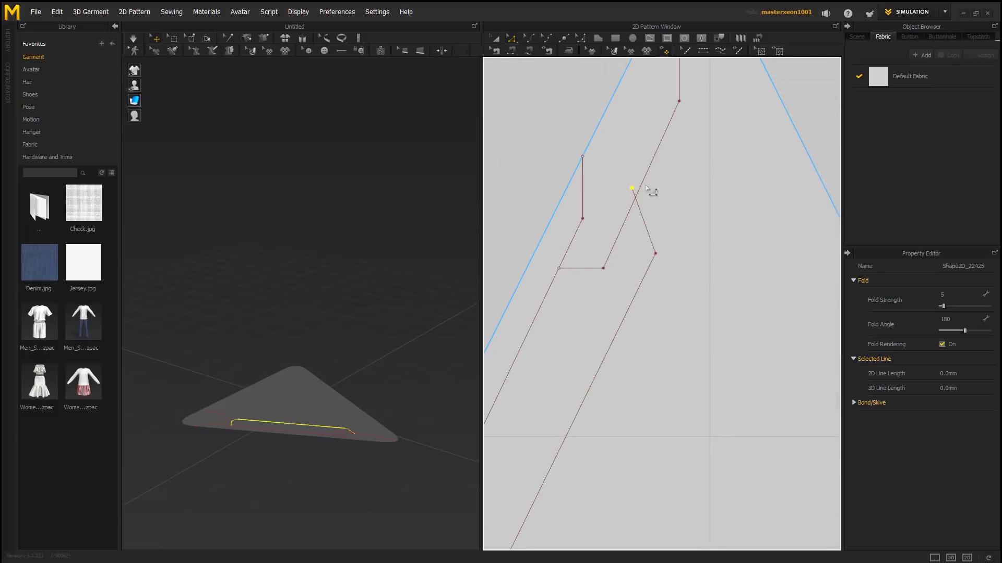
click(658, 208)
drag(628, 189, 637, 192)
scroll(693, 234, down, 6)
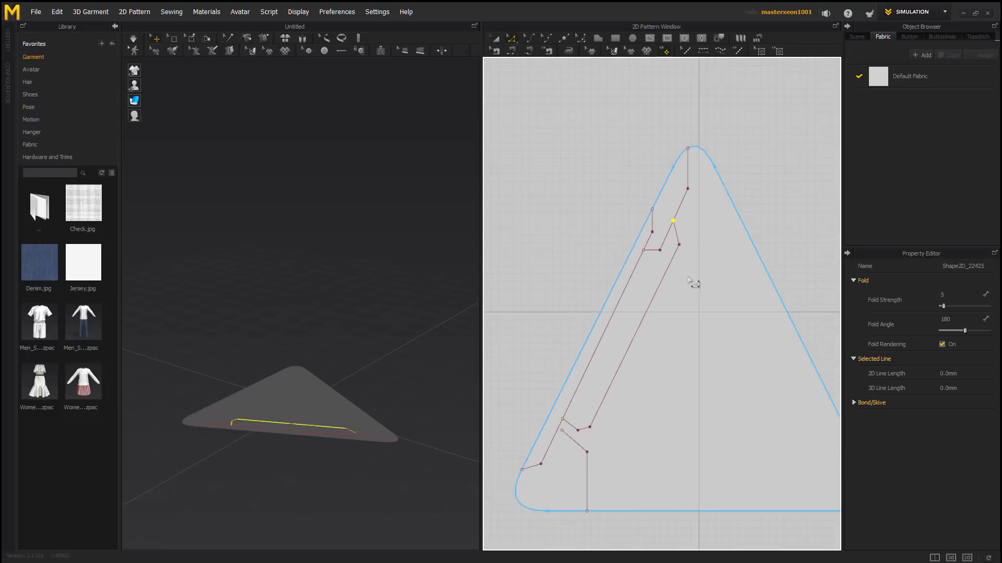
Draw an internal polyline about 142 mm long just above the base, from the lower vertical line to the base's centre.
scroll(672, 349, up, 3)
middle_drag(626, 458, 606, 414)
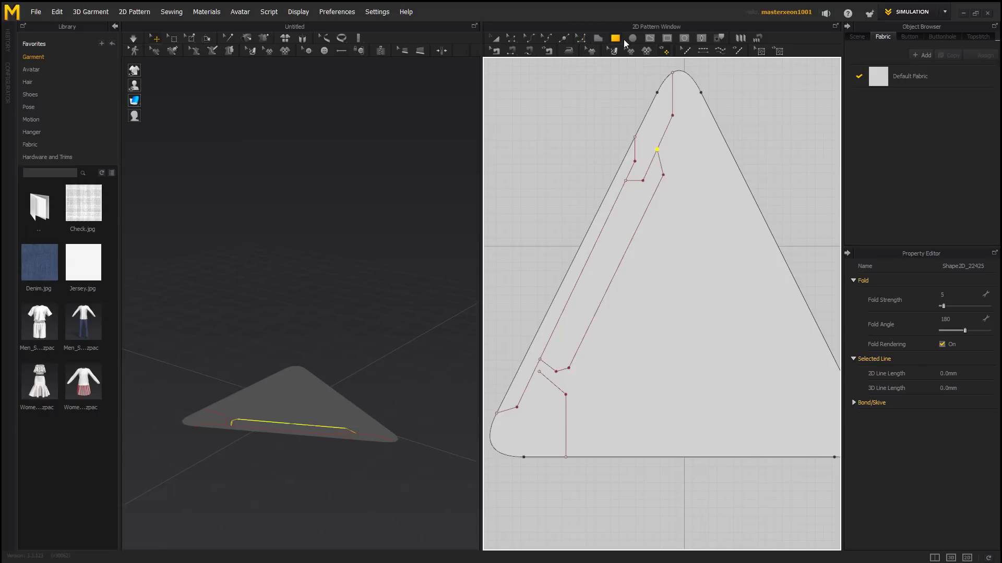
click(650, 37)
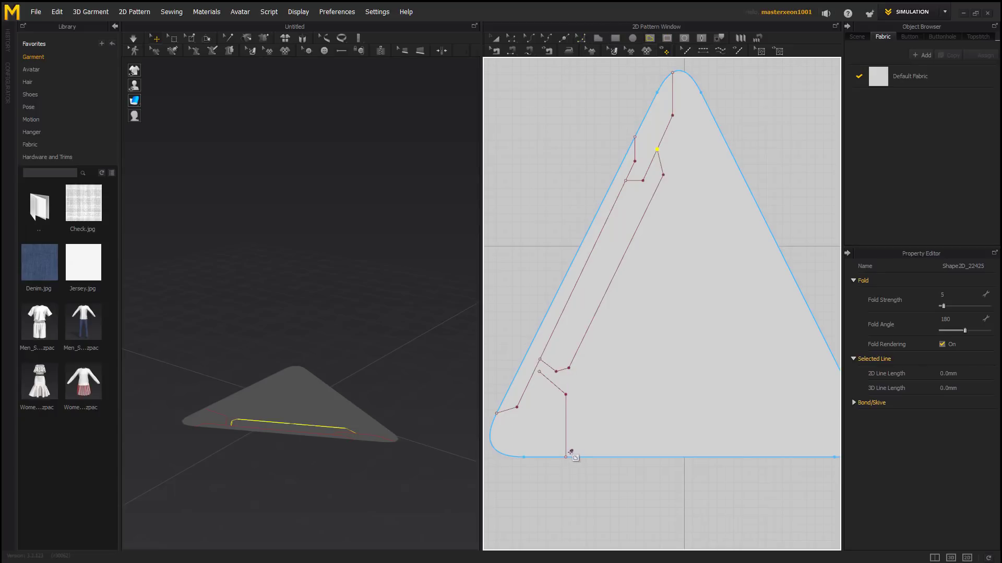
click(673, 450)
click(679, 456)
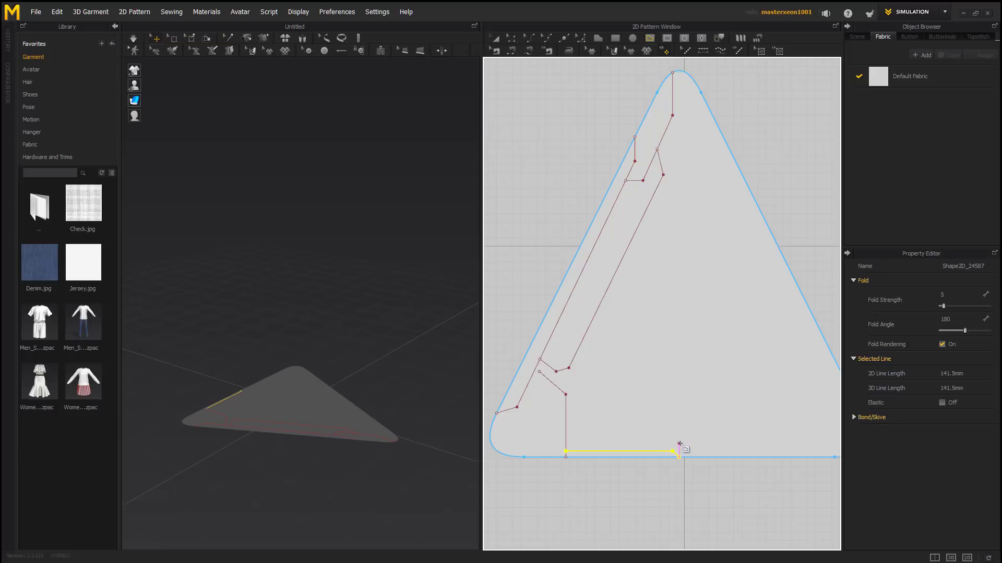
Mirror-paste all five left-side internal polylines onto the triangle's right half, meeting at the base's centre.
click(569, 415)
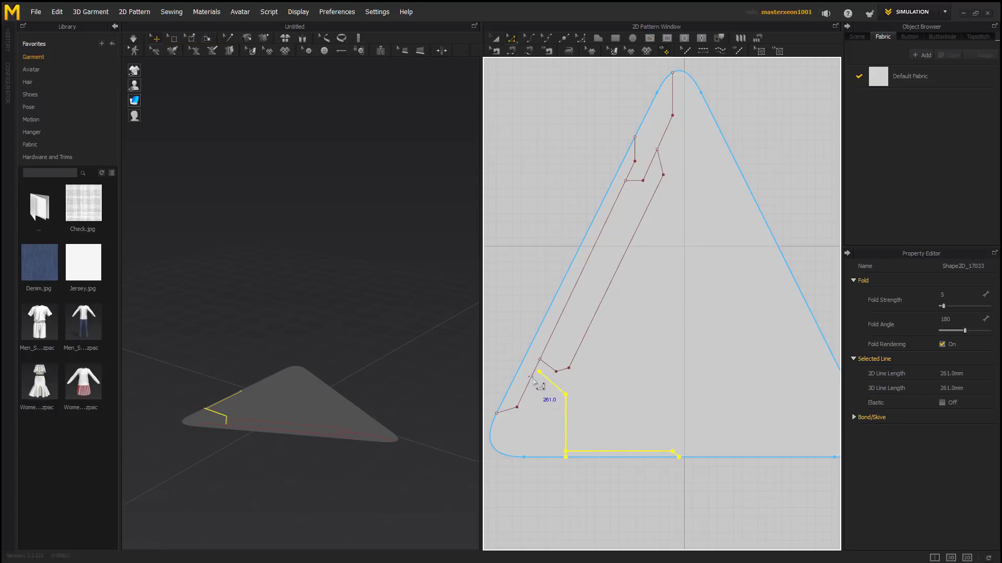
shift+click(531, 383)
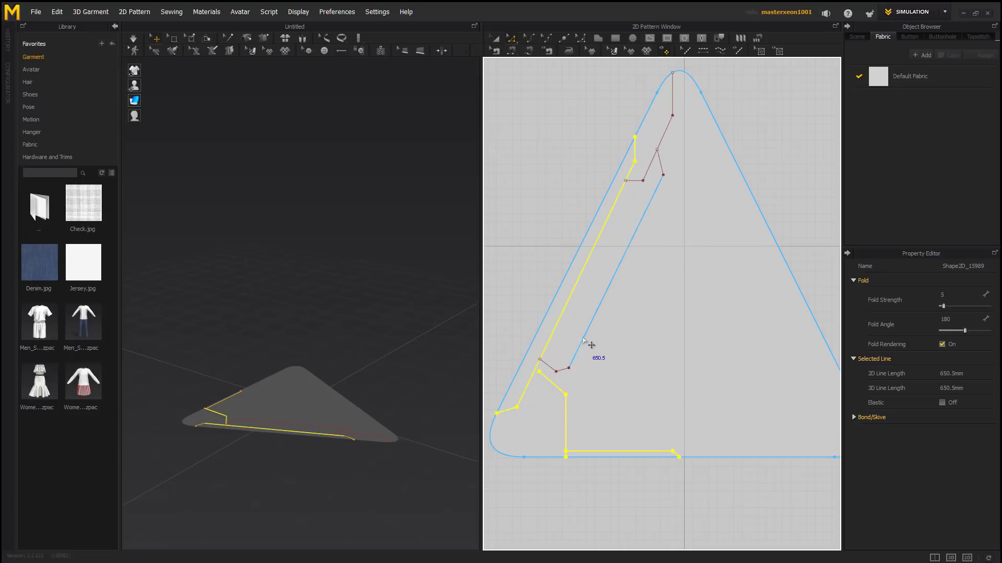
shift+click(583, 345)
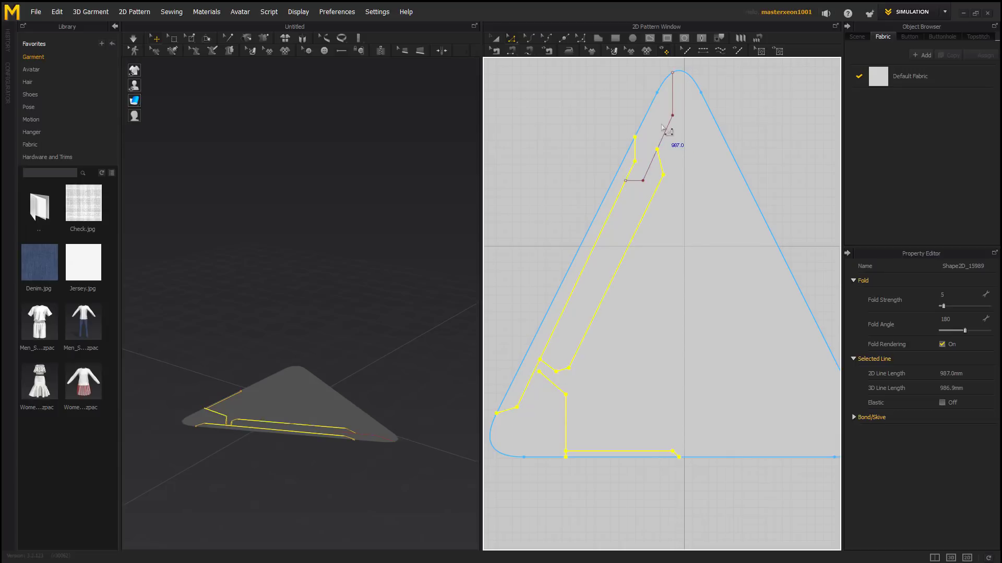
shift+click(667, 130)
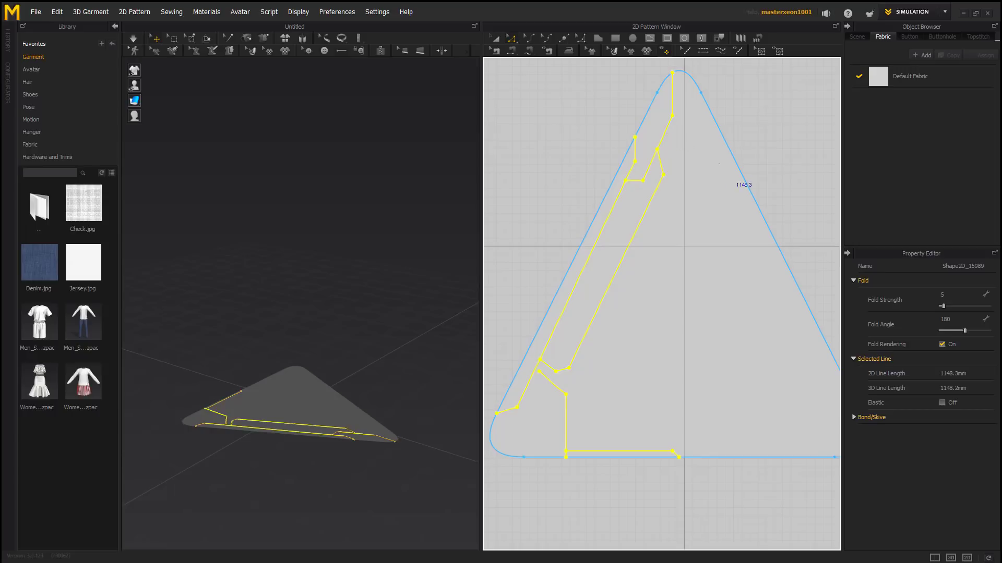
key(ctrl+c)
key(ctrl+r)
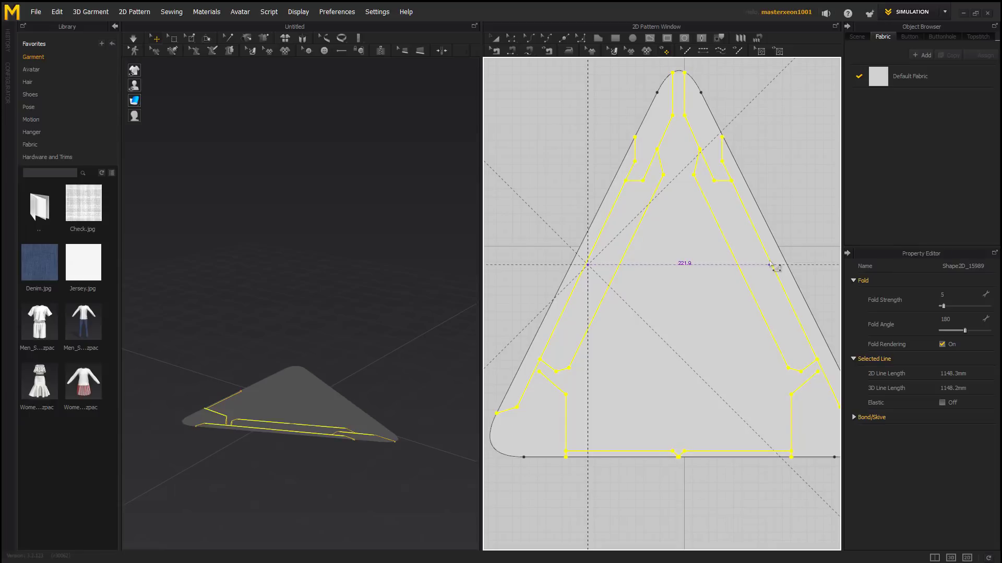
click(775, 267)
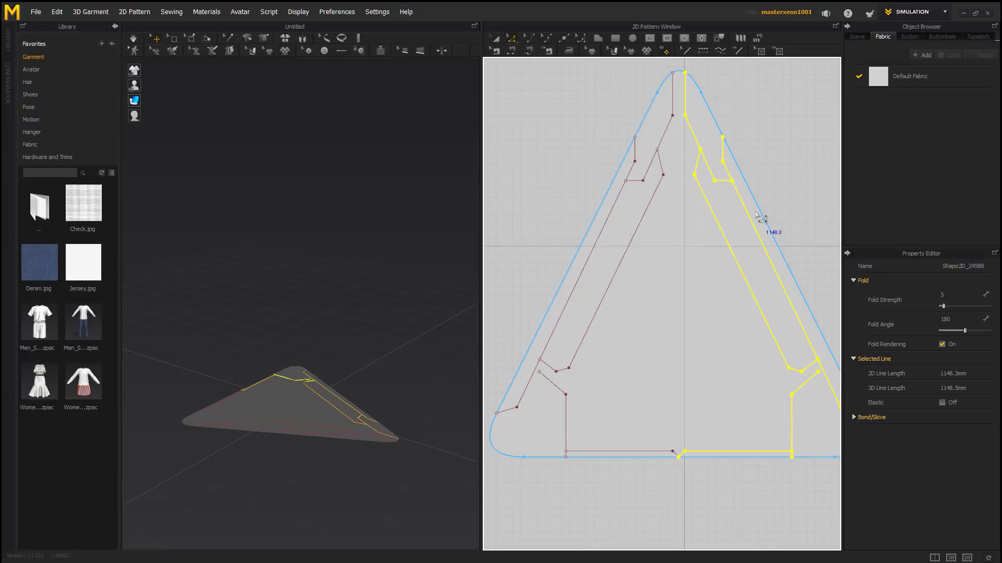
scroll(751, 224, up, 5)
middle_drag(689, 201, 569, 113)
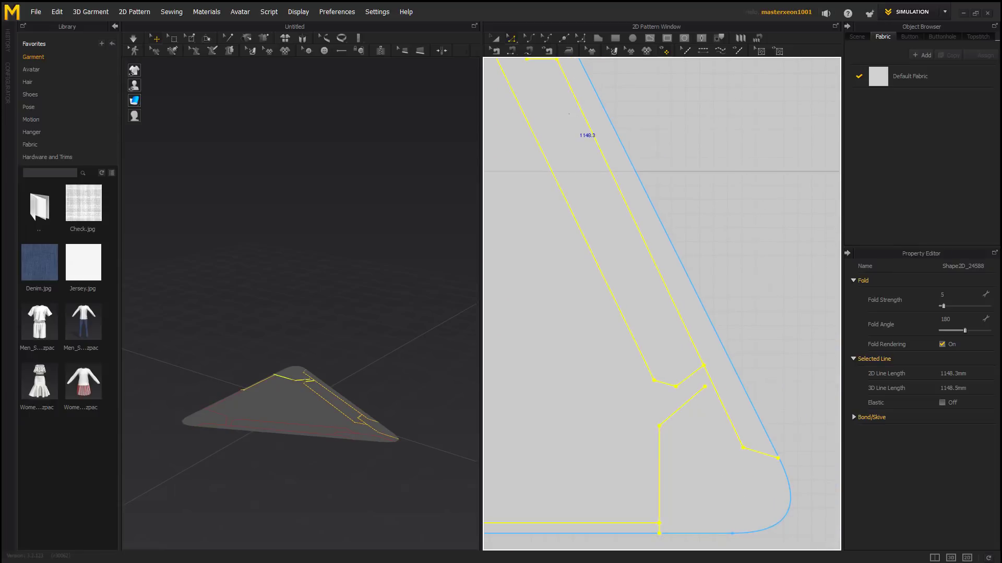
scroll(569, 114, down, 5)
click(722, 119)
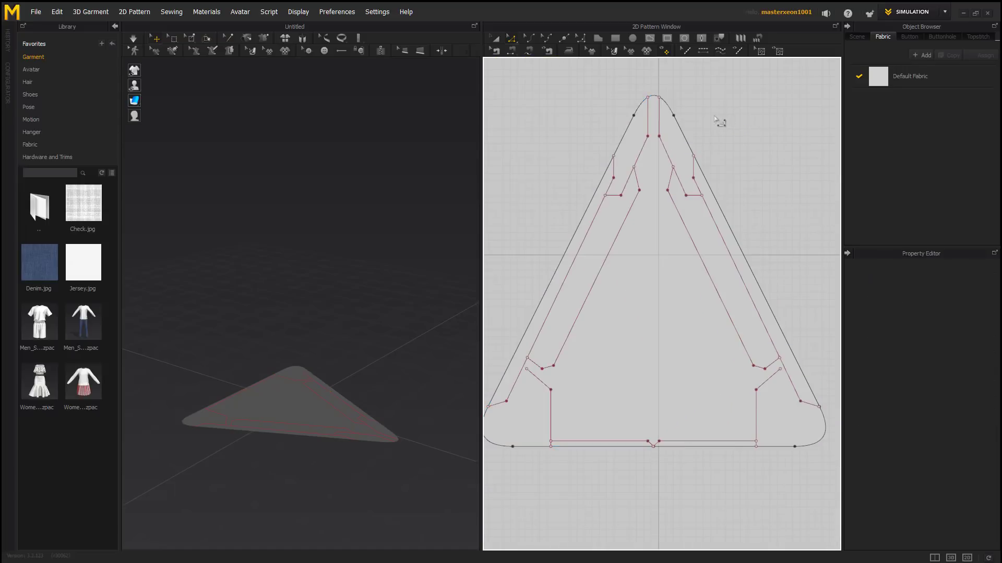
Draw an internal rectangle with a perimeter of about 360 mm in the left half of the piece's interior.
right_drag(351, 284, 393, 346)
scroll(647, 279, up, 3)
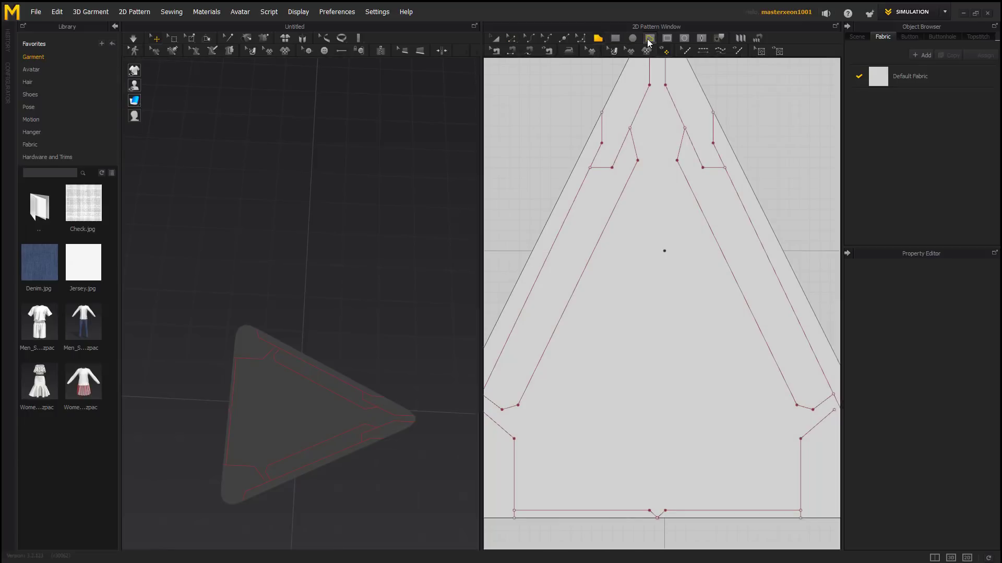
click(667, 38)
mouse_move(539, 299)
mouse_down()
mouse_move(605, 400)
mouse_move(627, 395)
mouse_up()
key(z)
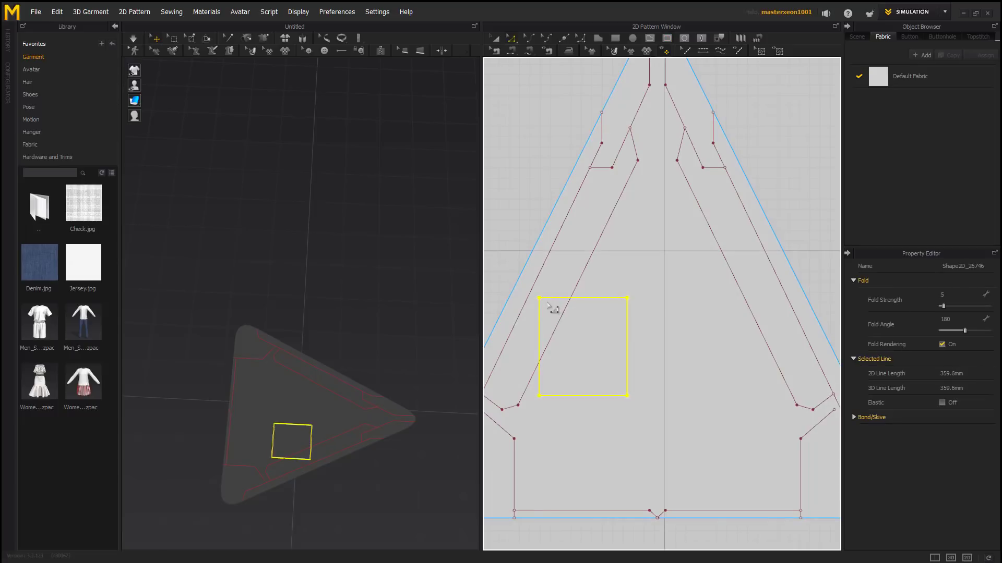
Reshape the internal rectangle into a tall right triangle by deleting its upper-left corner and raising its upper-right corner.
click(518, 269)
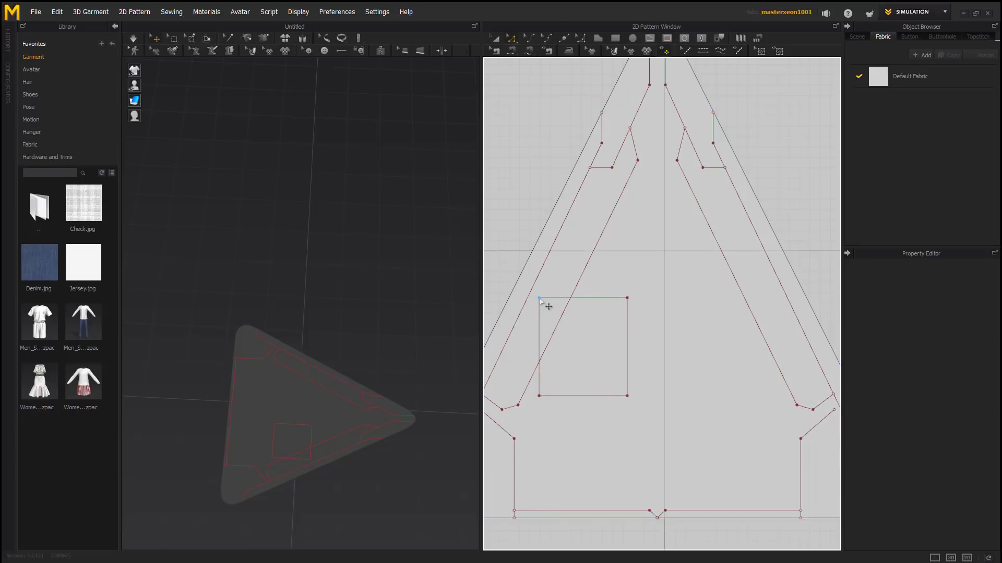
click(540, 299)
key(Delete)
drag(627, 299, 627, 223)
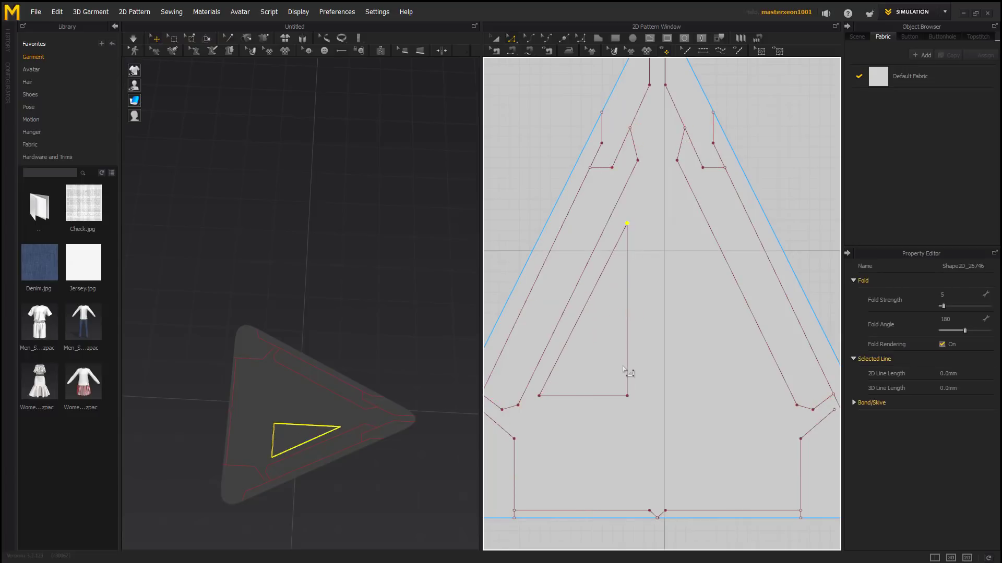
Round all three corners of the internal right triangle with a corner length of 20 mm.
click(579, 39)
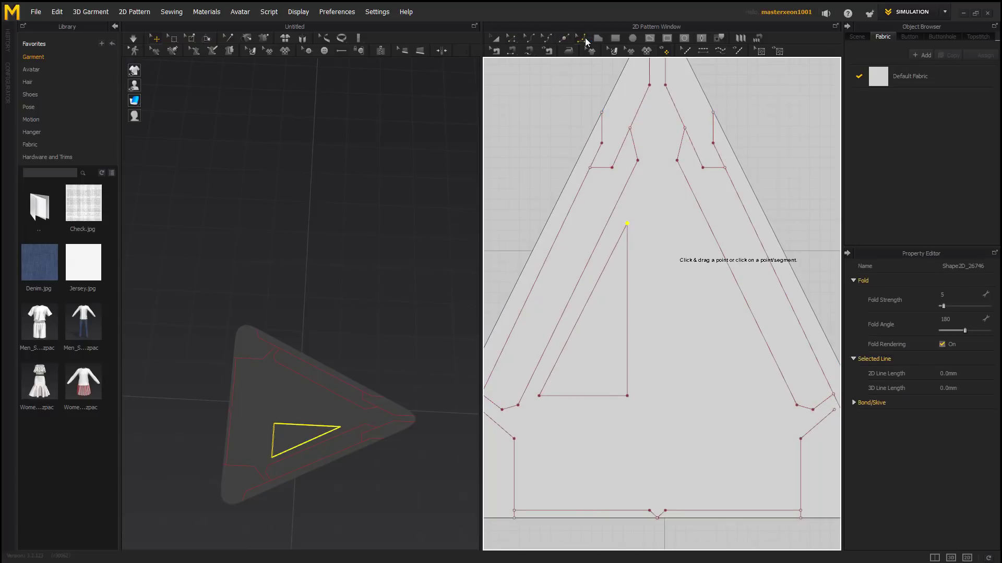
click(627, 223)
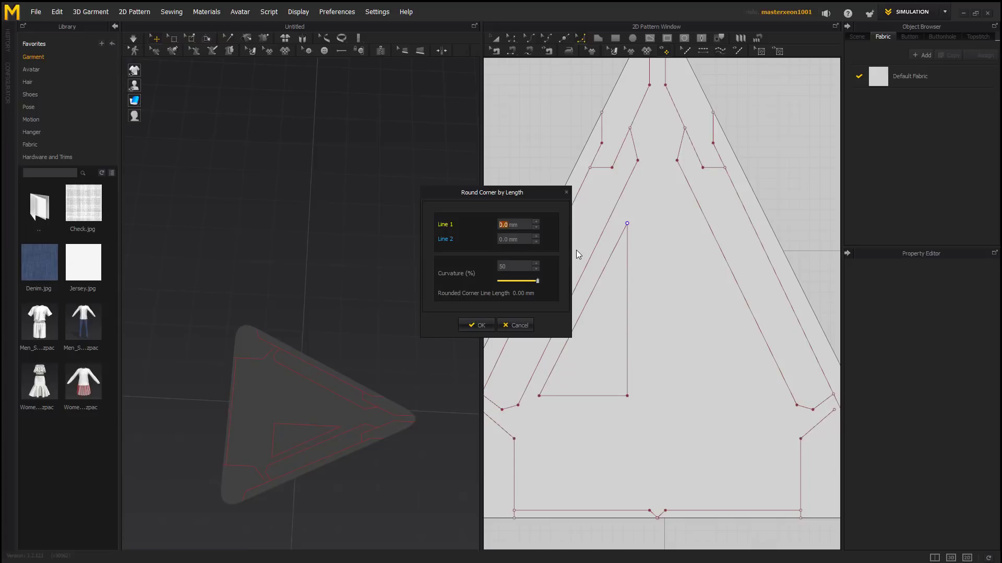
text(20)
key(Return)
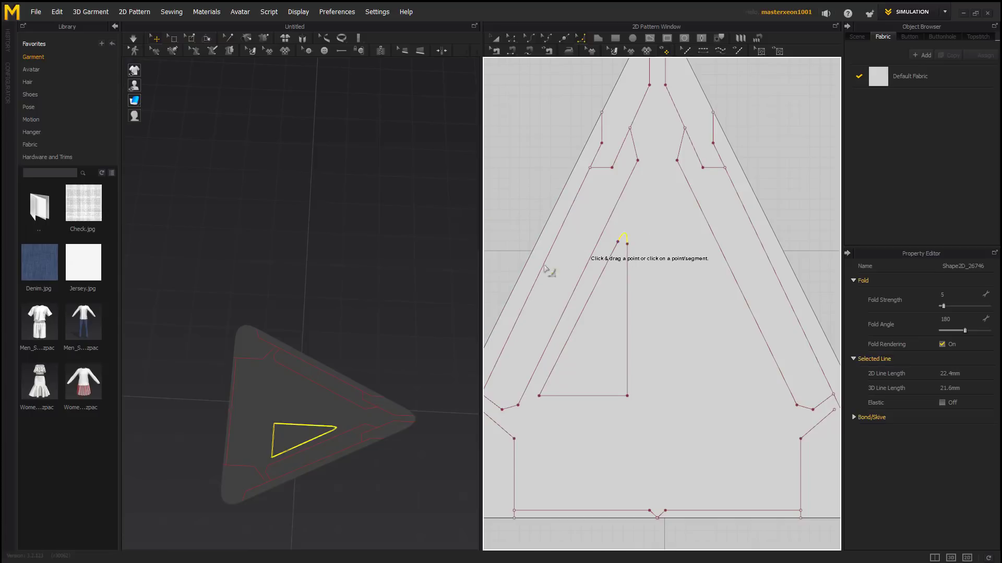
click(540, 396)
text(20)
key(Return)
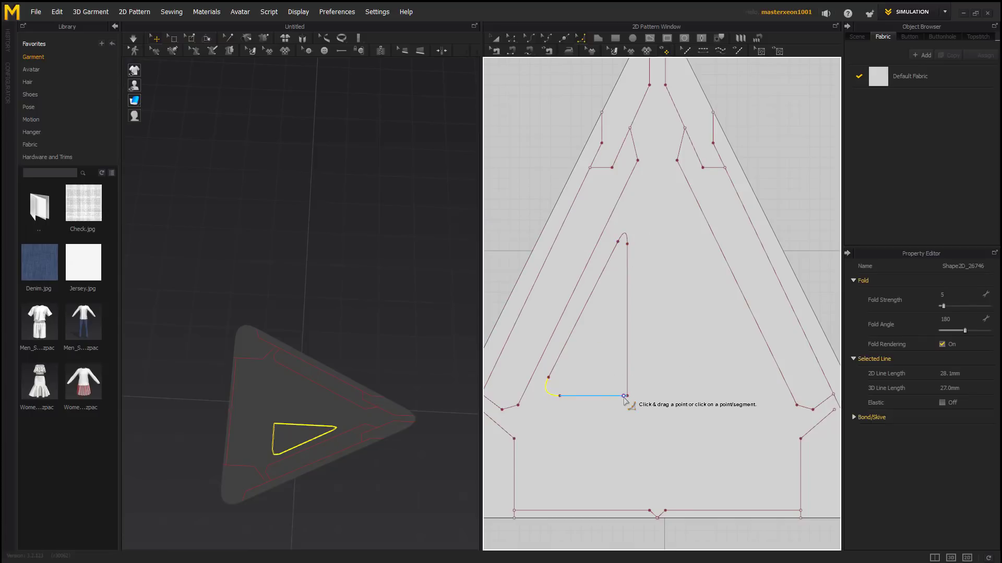
click(628, 397)
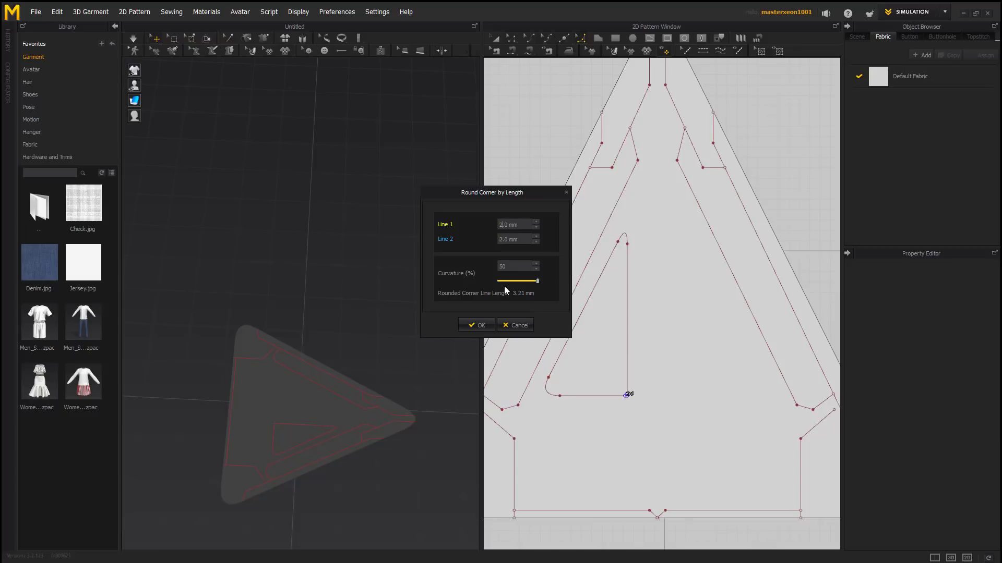
key(Return)
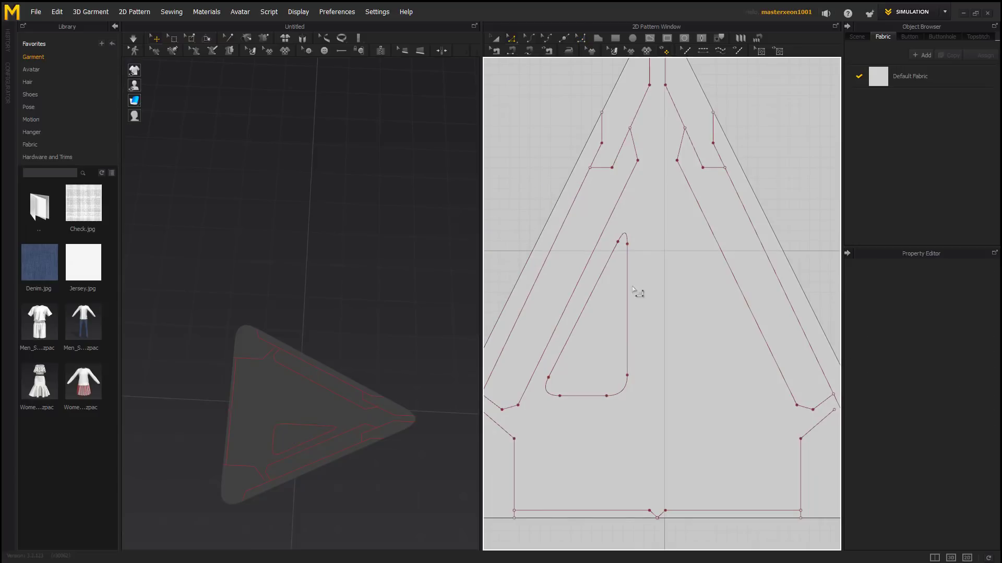
Mirror-paste the rounded internal triangle about 137 mm to the right, level with the original.
click(629, 285)
right_click(629, 283)
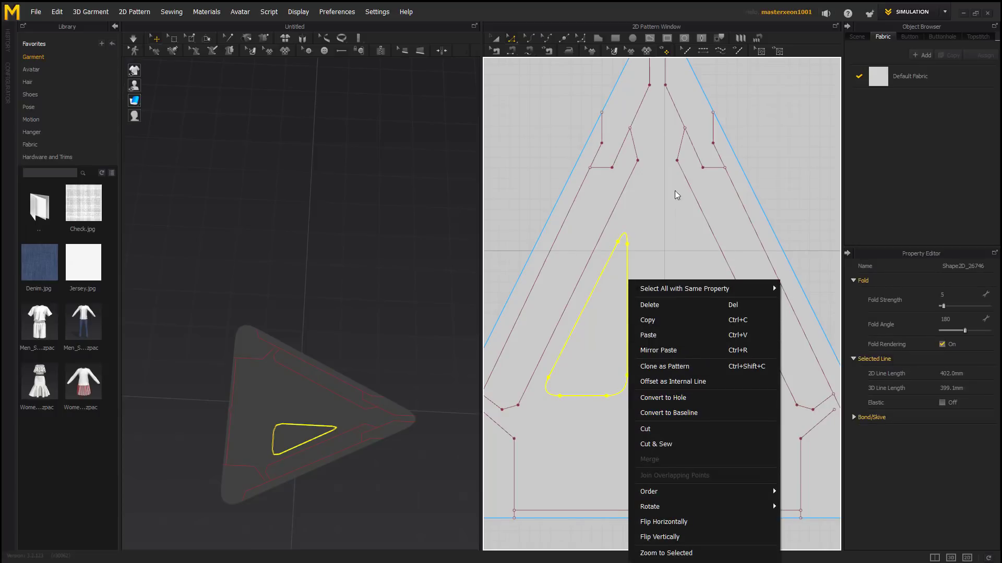
click(686, 150)
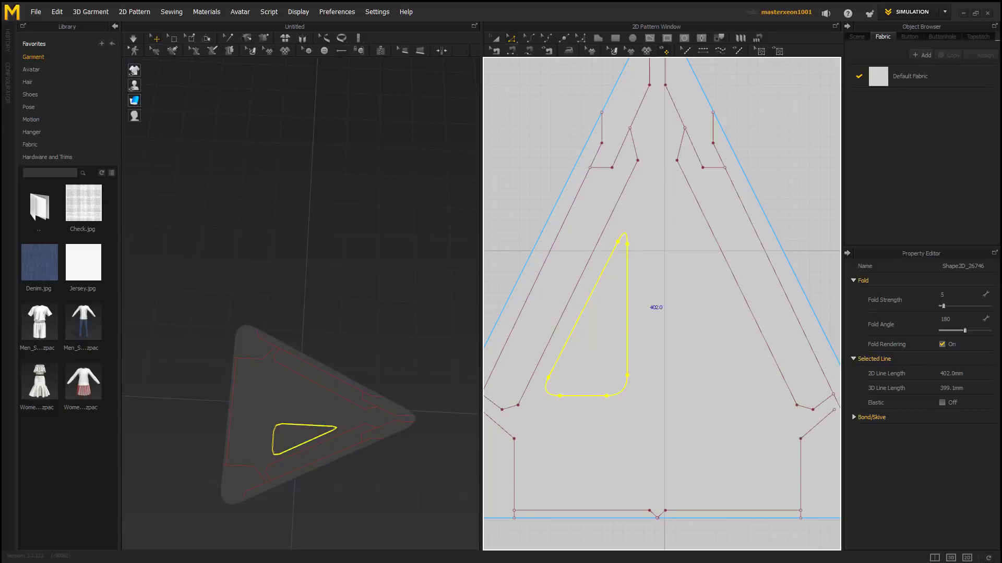
key(ctrl+c)
key(ctrl+r)
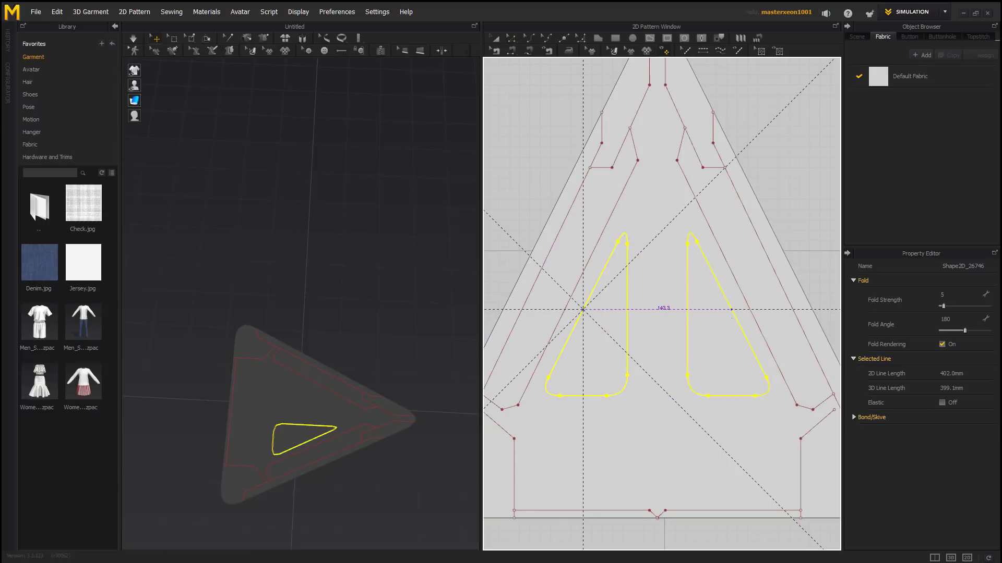
click(728, 313)
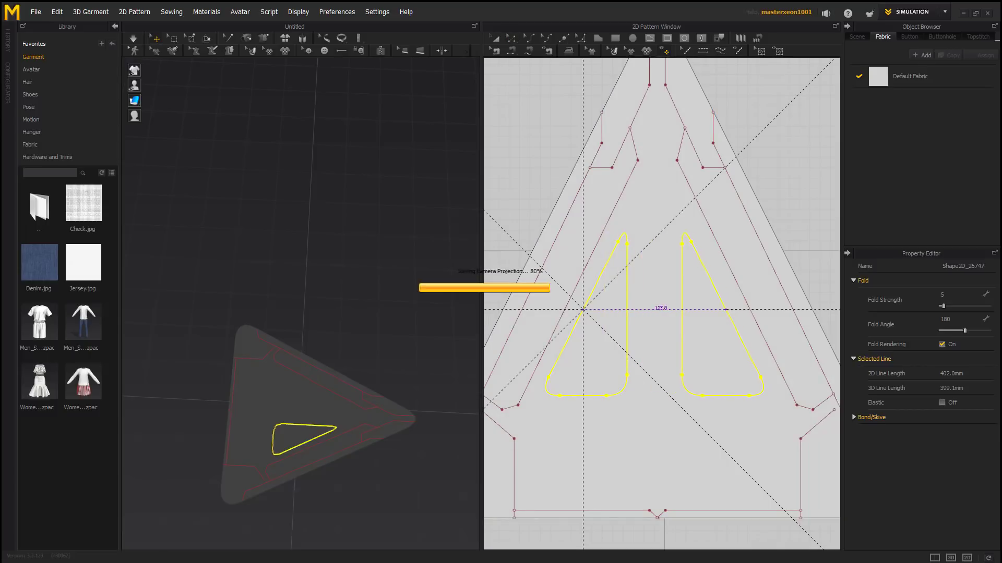
click(602, 245)
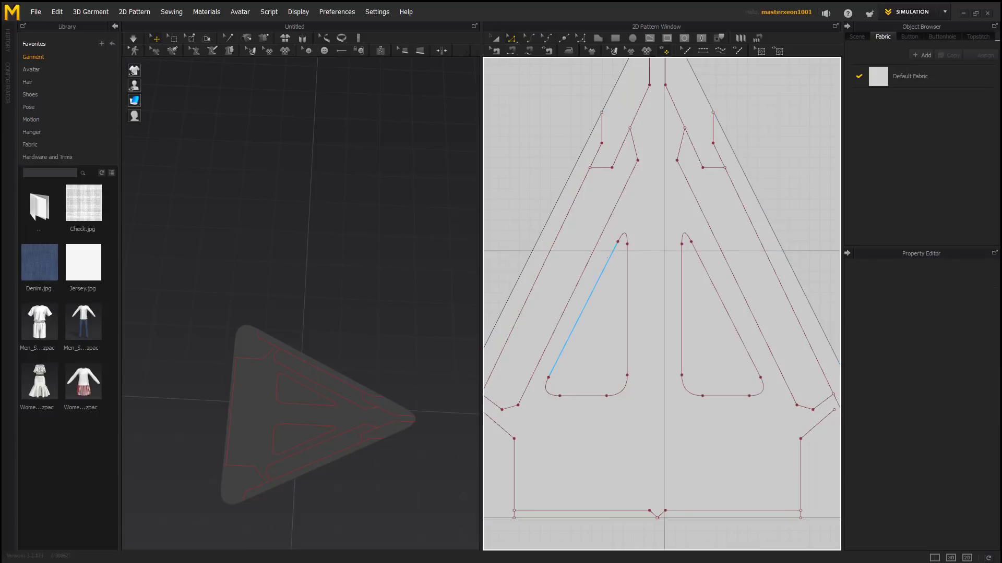
Convert both rounded internal triangles to holes.
double_click(607, 257)
right_click(607, 258)
click(640, 377)
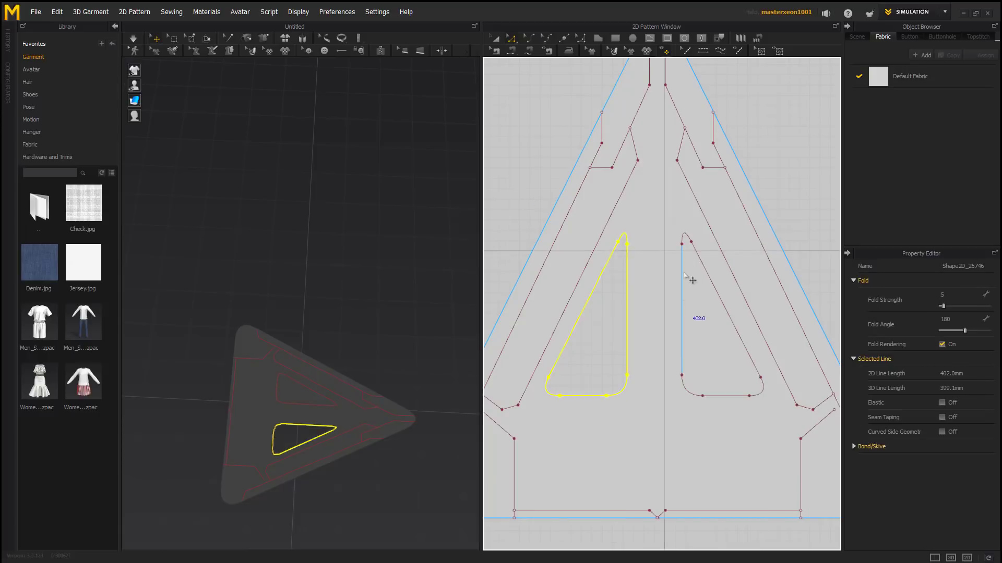
click(692, 312)
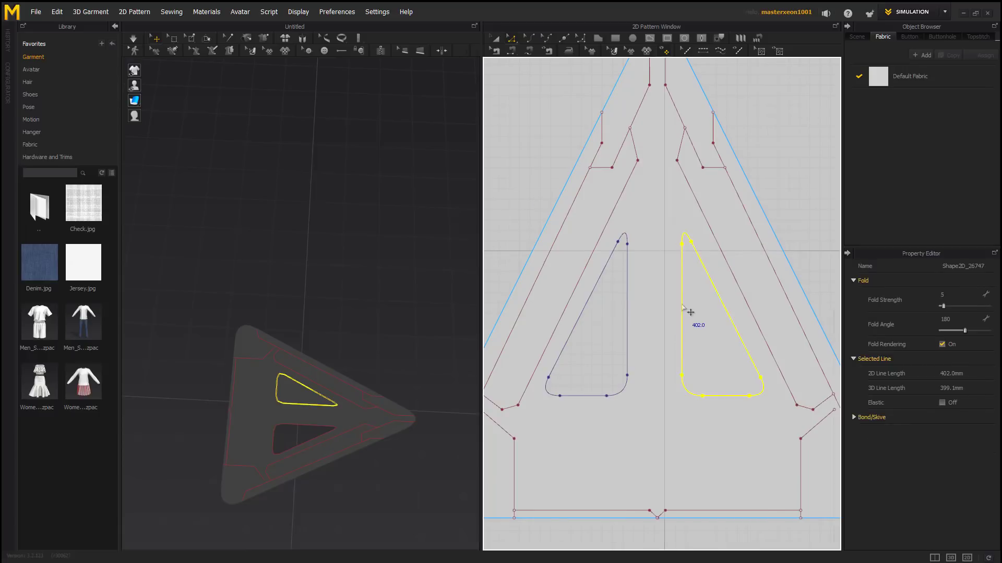
right_click(682, 307)
click(701, 420)
click(533, 168)
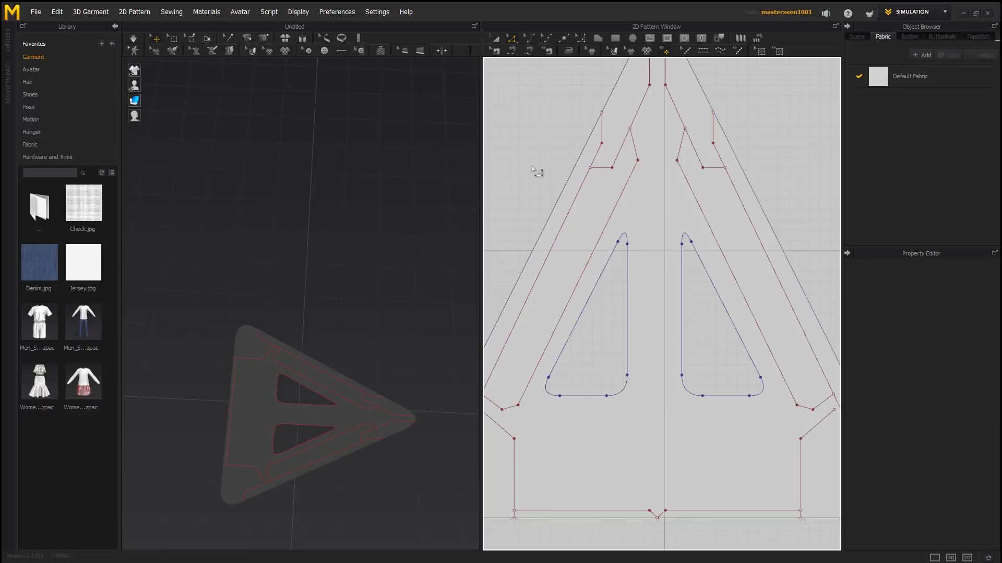
Offset both triangular holes outward as internal lines at a distance of 5 mm with one offset.
click(628, 276)
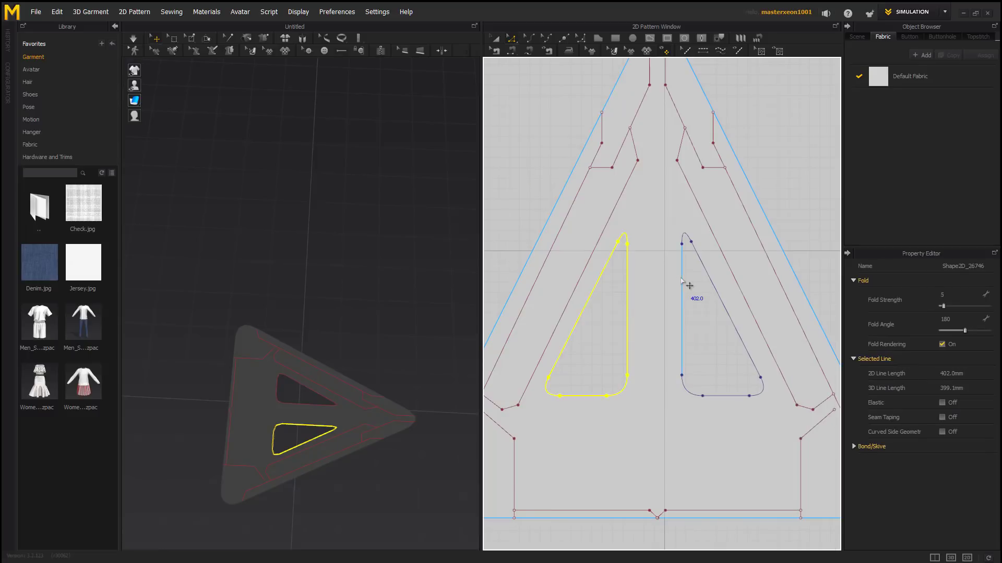
shift+click(682, 284)
right_click(681, 282)
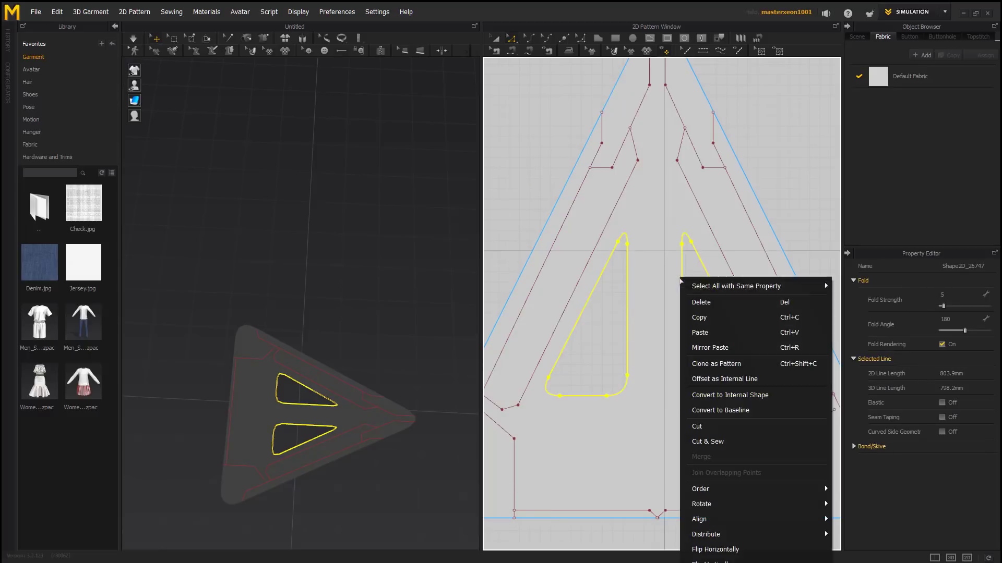
click(730, 379)
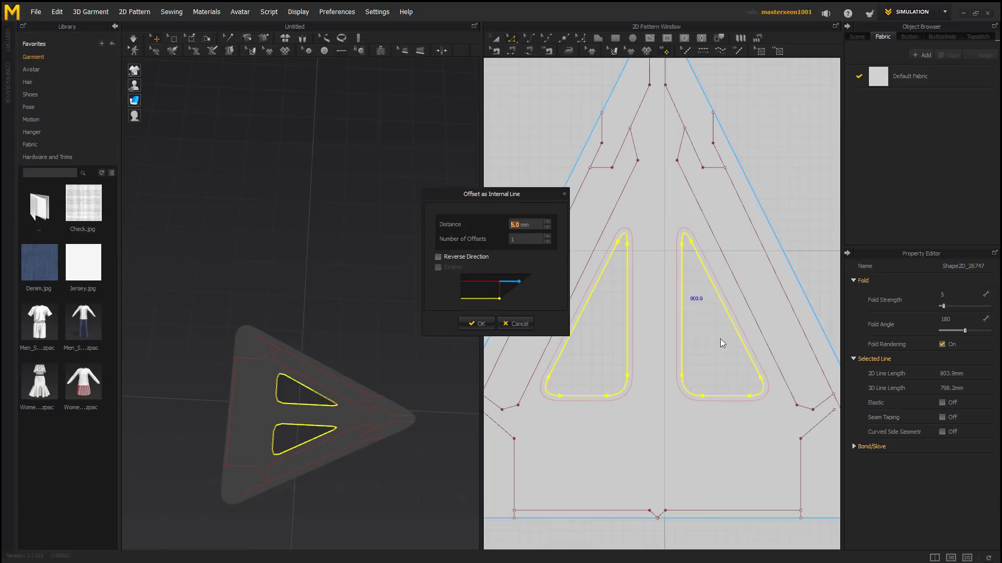
click(477, 323)
scroll(647, 246, down, 3)
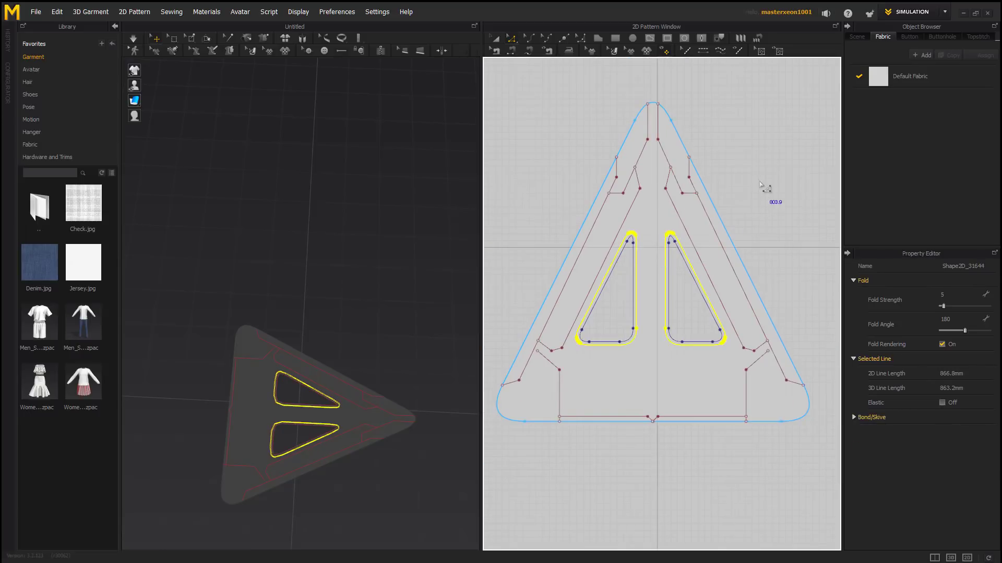
click(705, 321)
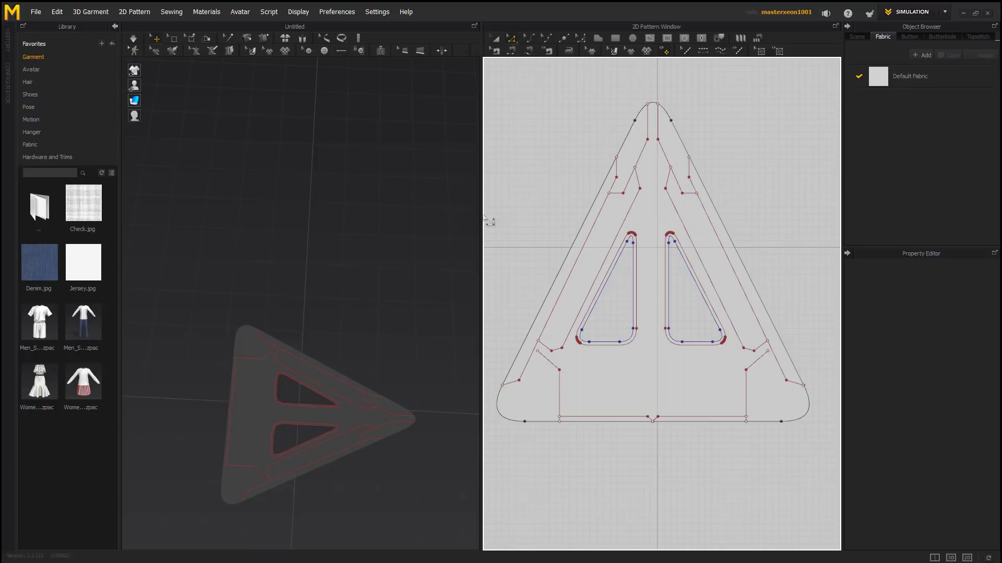
click(344, 412)
scroll(664, 313, down, 3)
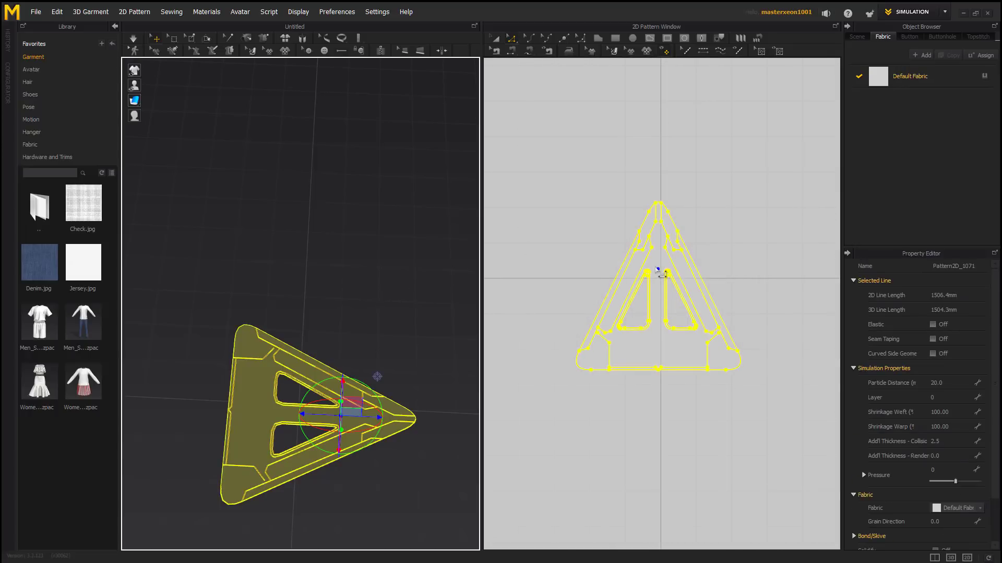
right_click(655, 268)
click(671, 204)
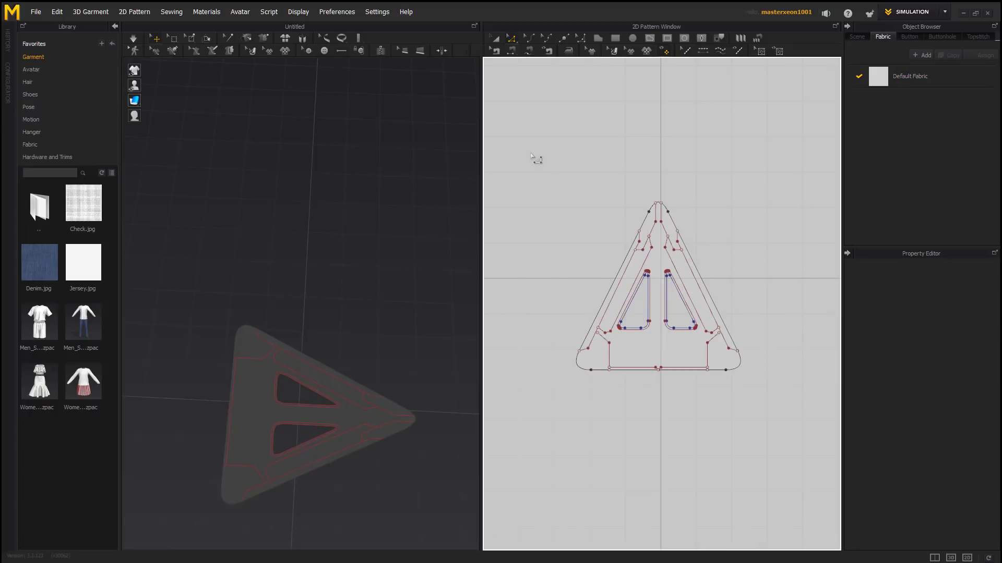
click(358, 375)
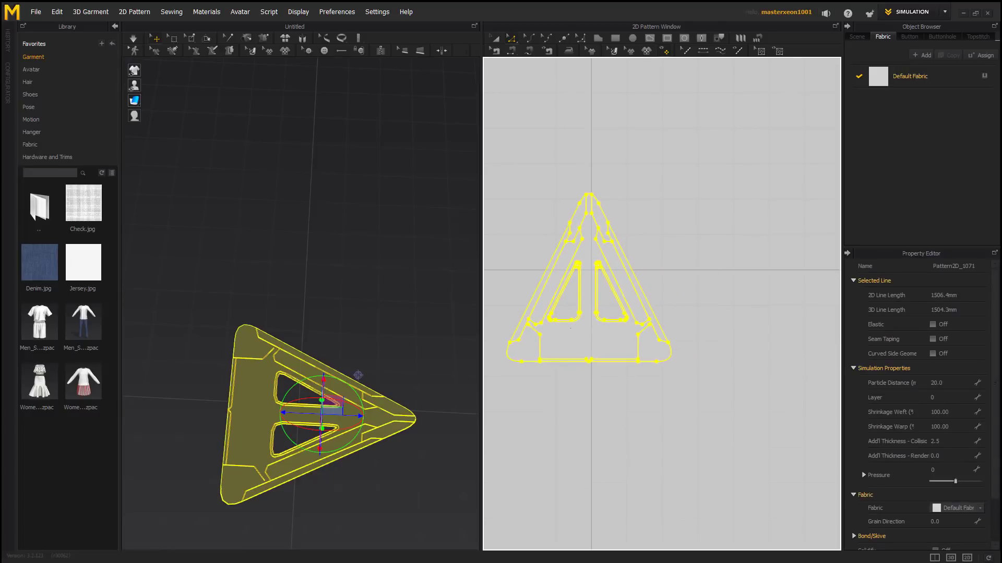
right_click(561, 327)
key(Escape)
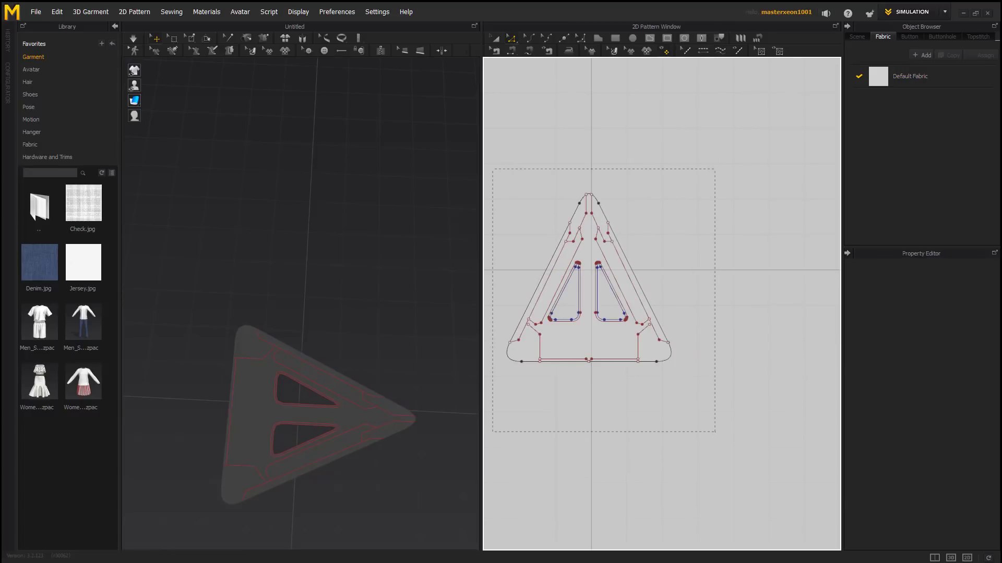
Layer-clone the whole triangular piece over itself, placing the copy beside and level with the original.
drag(715, 432, 715, 433)
right_click(649, 299)
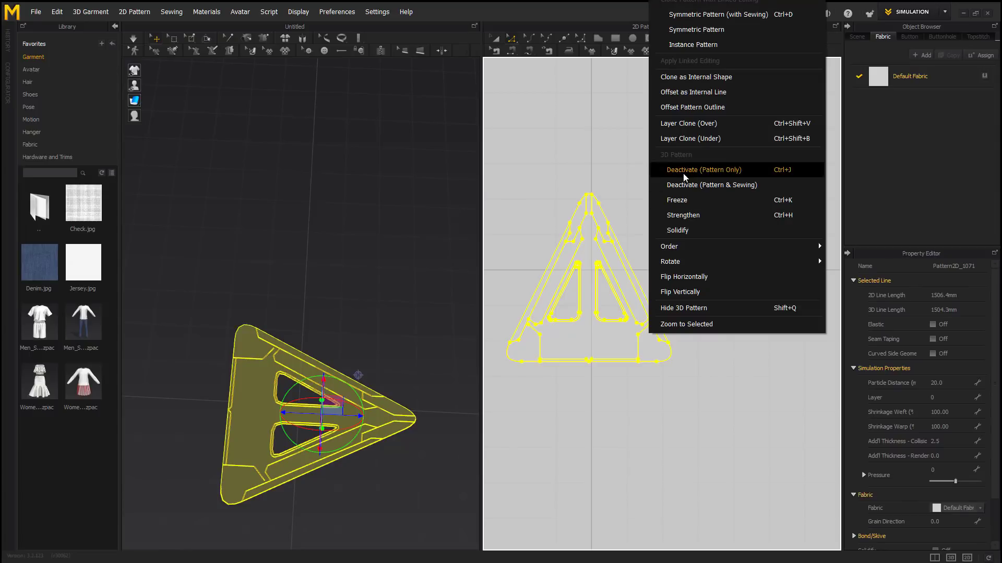
click(702, 124)
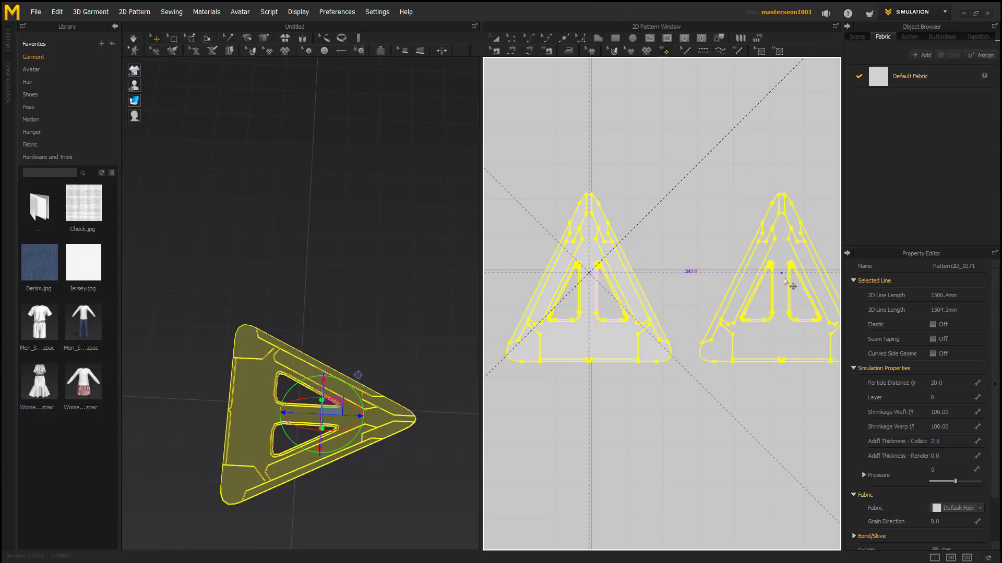
Raise the cloned piece well above the original in 3D and flip its normal.
right_drag(400, 332, 340, 280)
drag(311, 391, 309, 292)
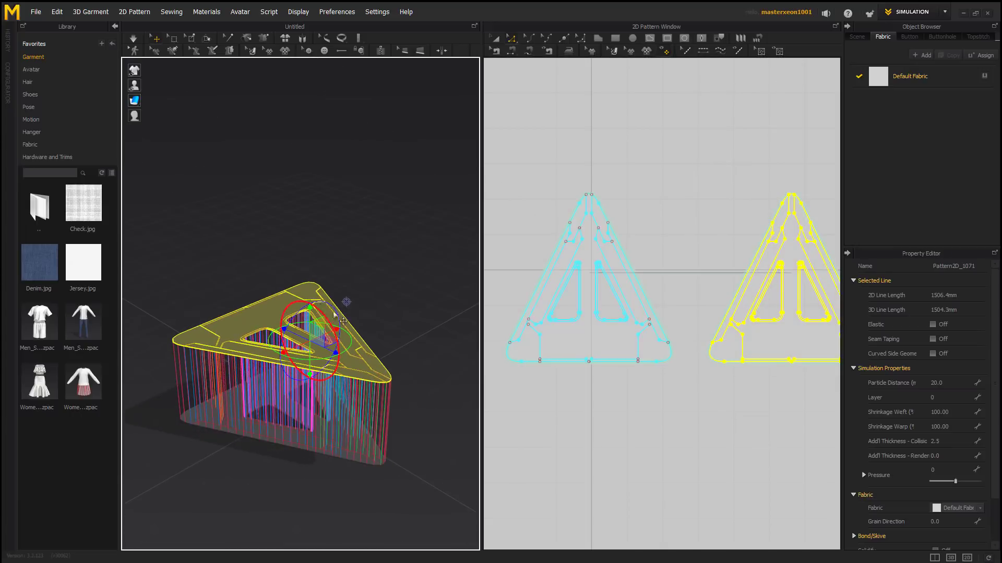
right_click(308, 290)
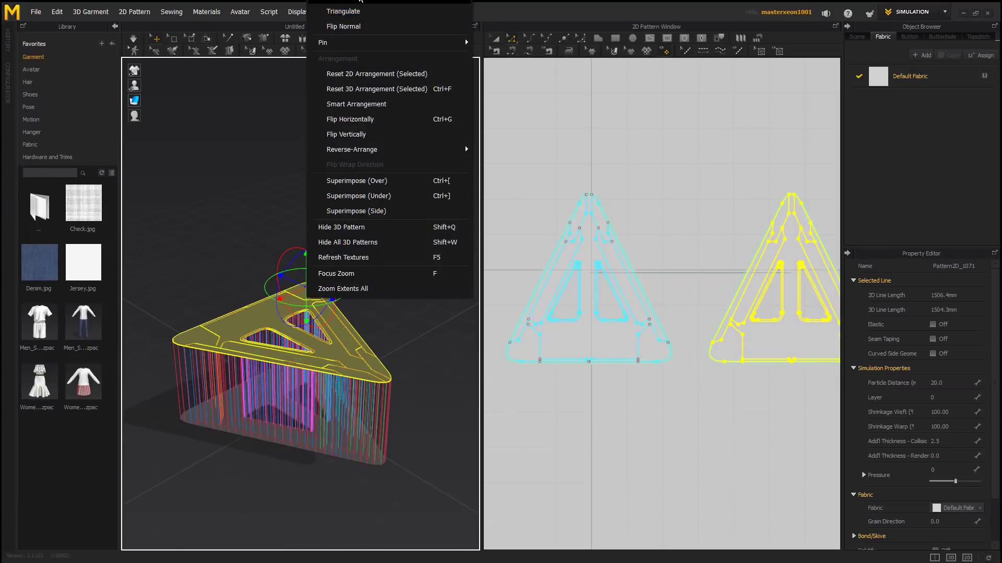
click(387, 206)
click(388, 207)
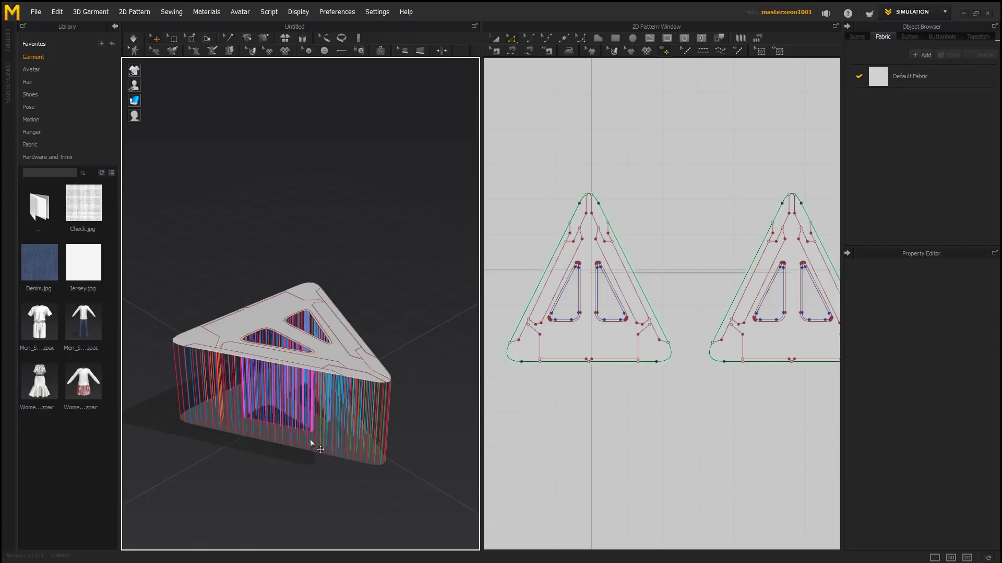
Freeze the lower original piece and run the simulation so the clone drapes onto it.
click(310, 440)
right_drag(190, 321, 282, 256)
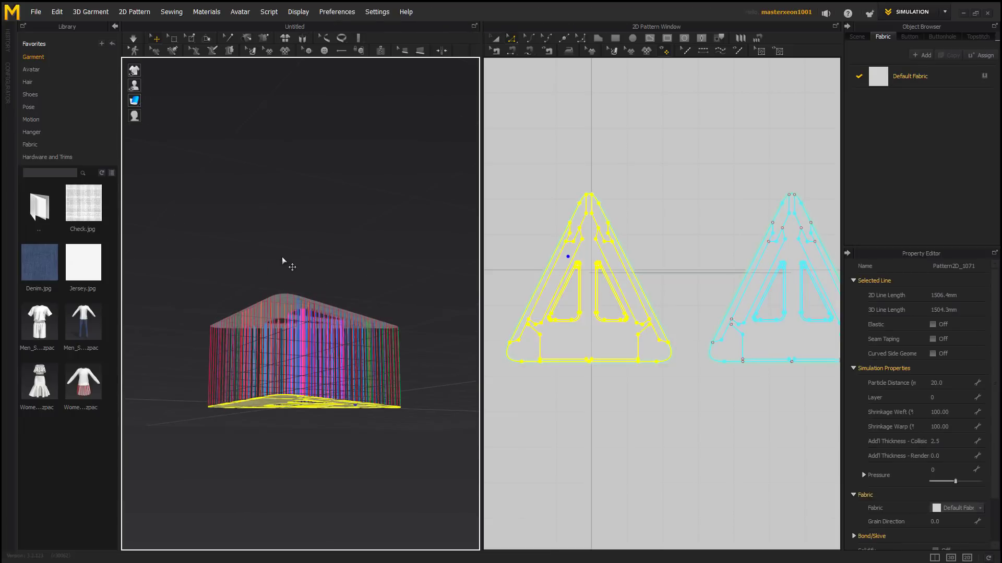
click(293, 208)
right_drag(293, 208, 301, 296)
key(space)
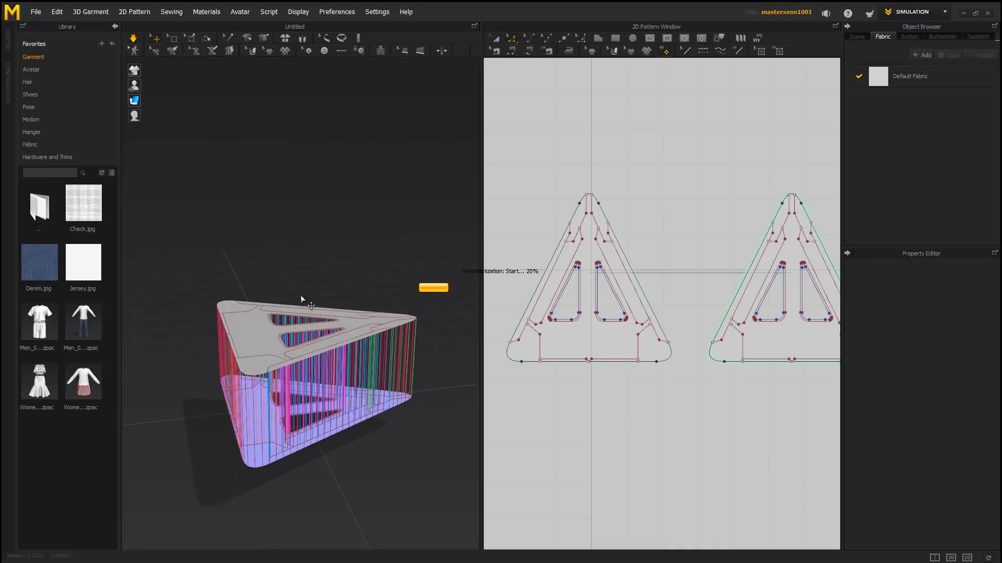
Set the cloned piece's weft shrinkage and warp shrinkage to 110 each.
scroll(633, 389, down, 2)
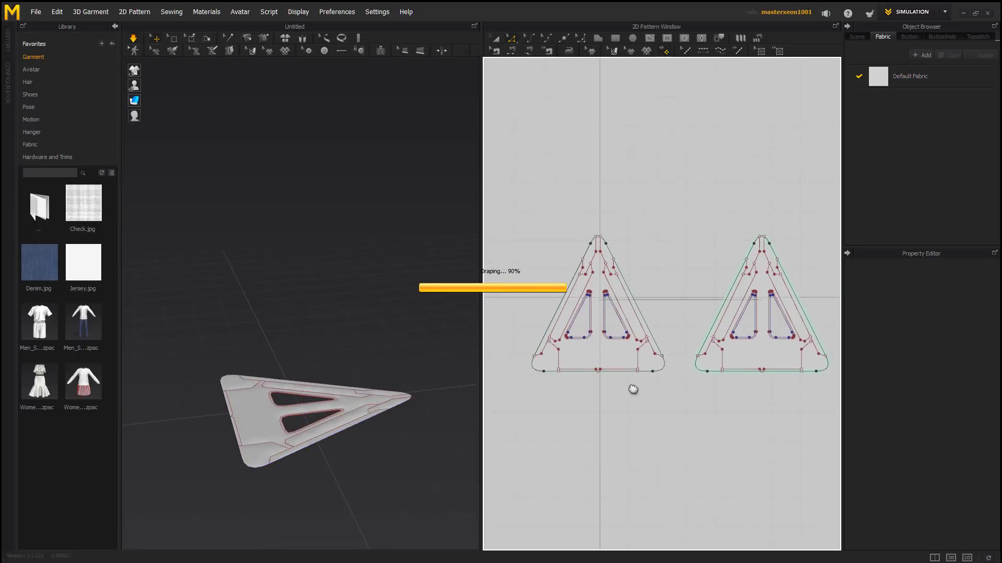
middle_drag(633, 389, 557, 382)
drag(812, 169, 720, 331)
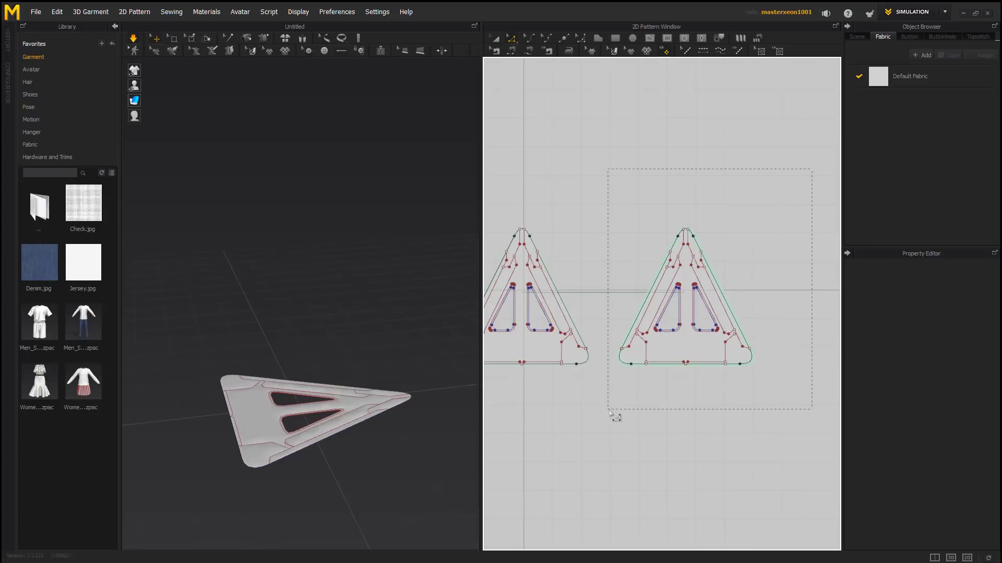
drag(610, 412, 611, 413)
click(947, 413)
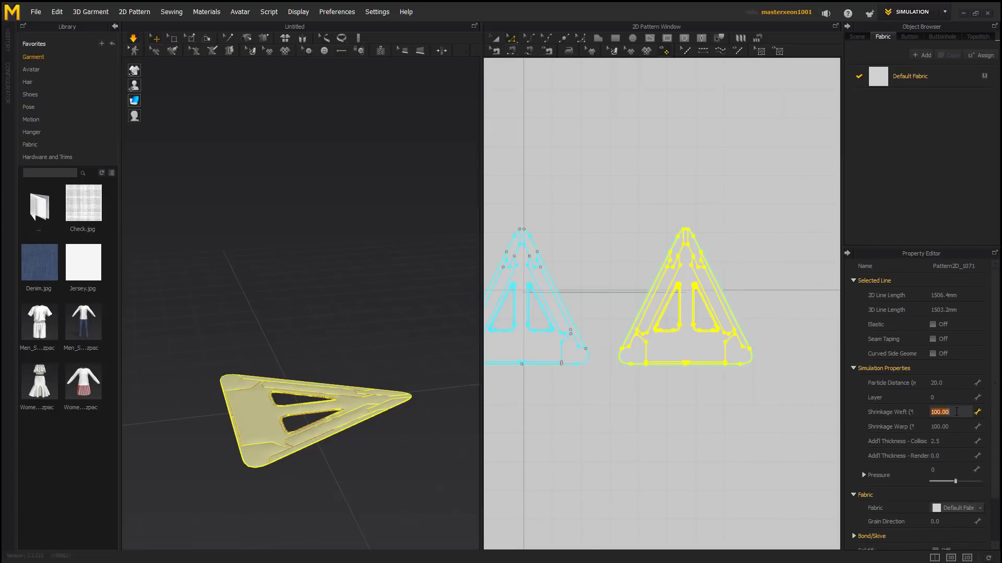
text(110)
key(Return)
click(950, 427)
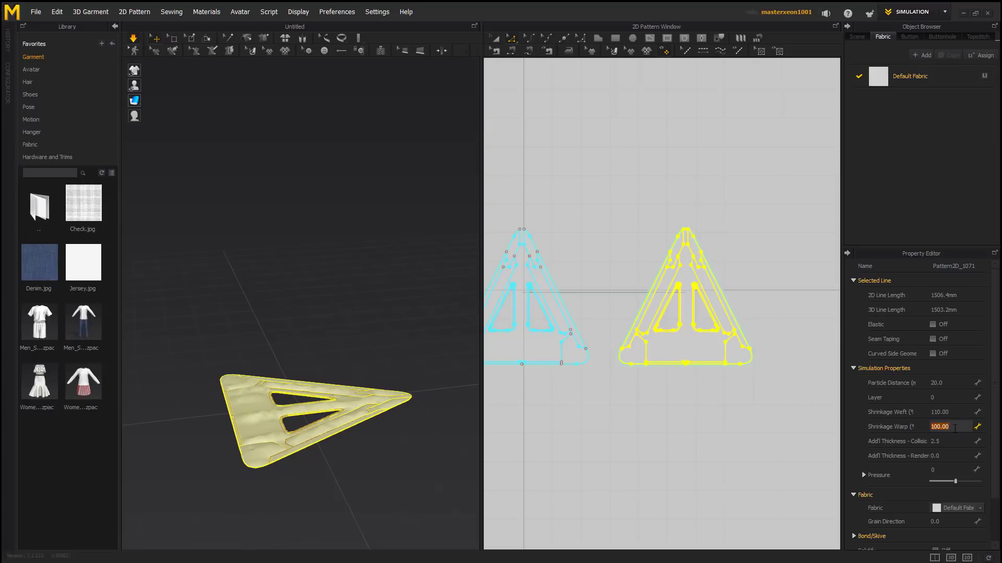
text(110)
key(Return)
Apply the R_Lightweight physical property preset to Default Fabric.
right_drag(459, 402, 343, 329)
click(919, 77)
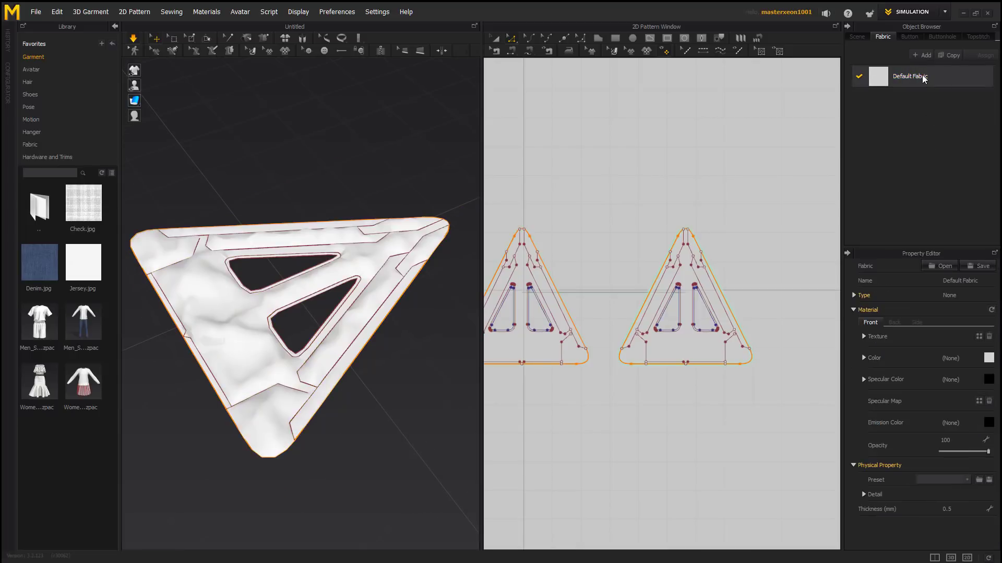
click(965, 479)
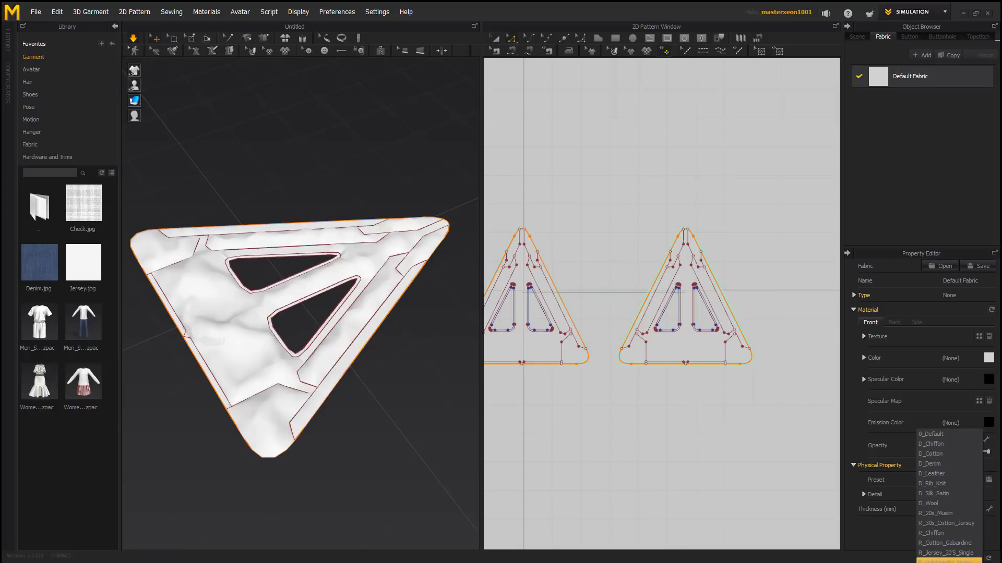
click(947, 561)
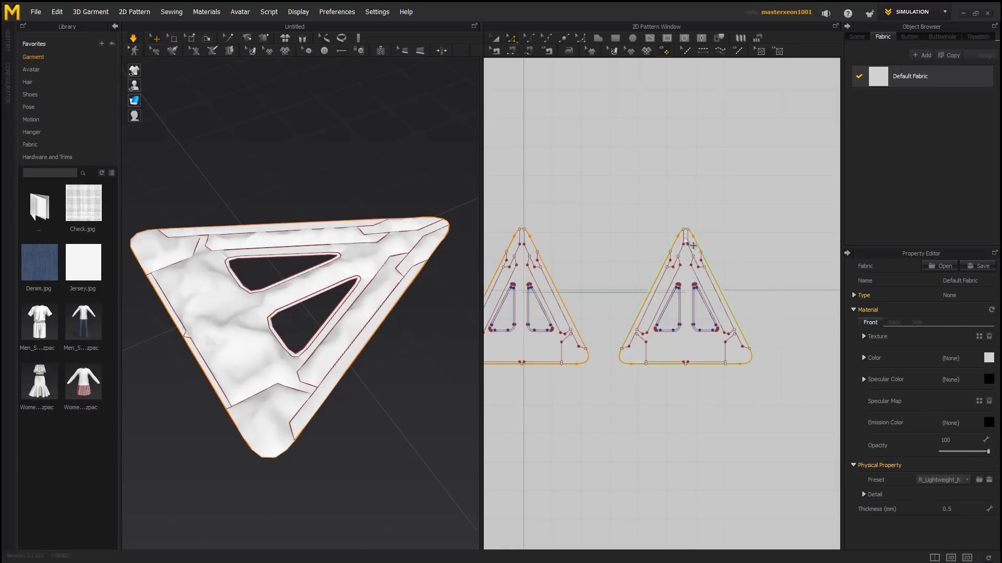
Set the cloned piece's pressure to 13 and particle distance to 5 mm, and resume the simulation.
drag(801, 162, 608, 415)
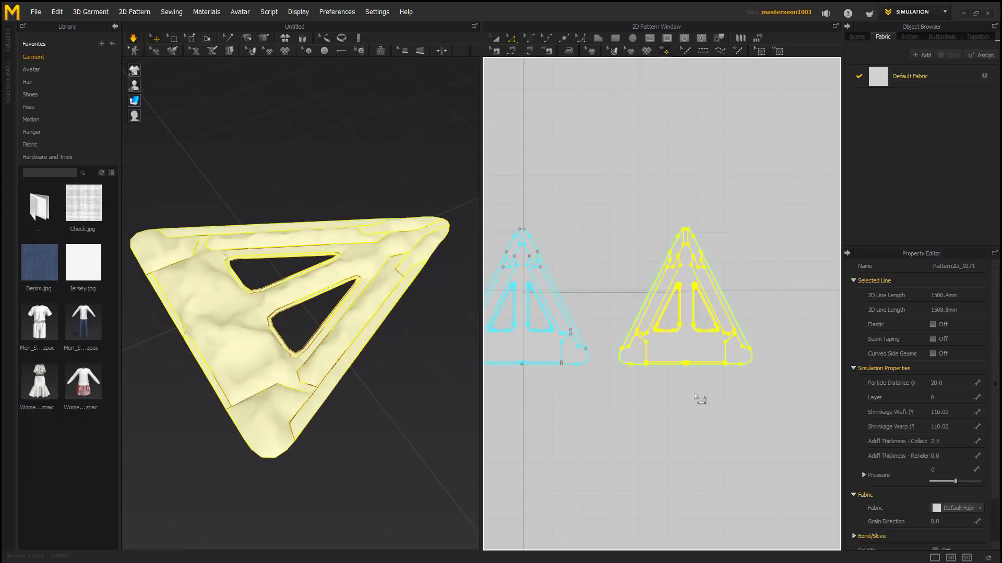
mouse_move(956, 481)
mouse_down()
mouse_move(982, 482)
mouse_move(961, 488)
mouse_up()
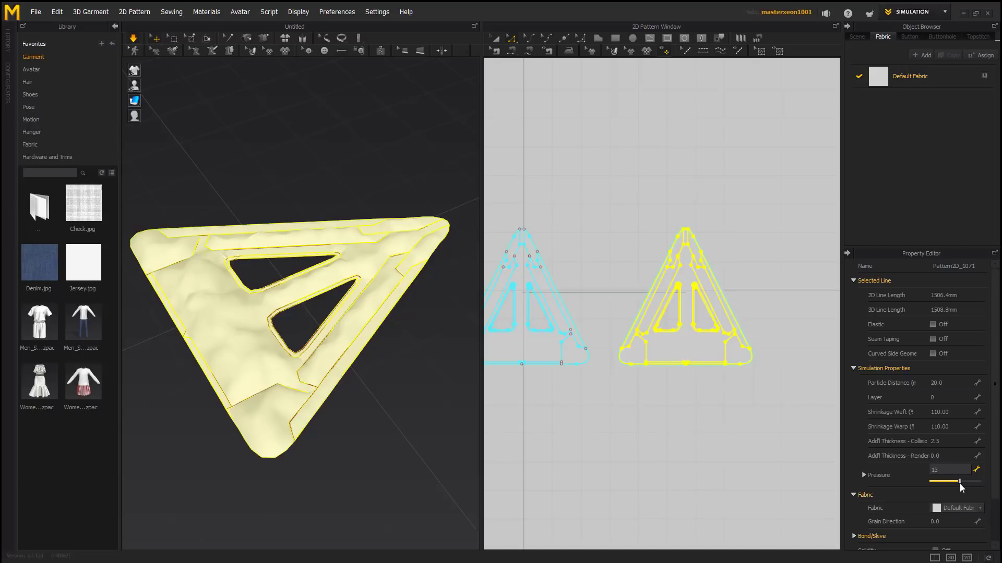
click(949, 383)
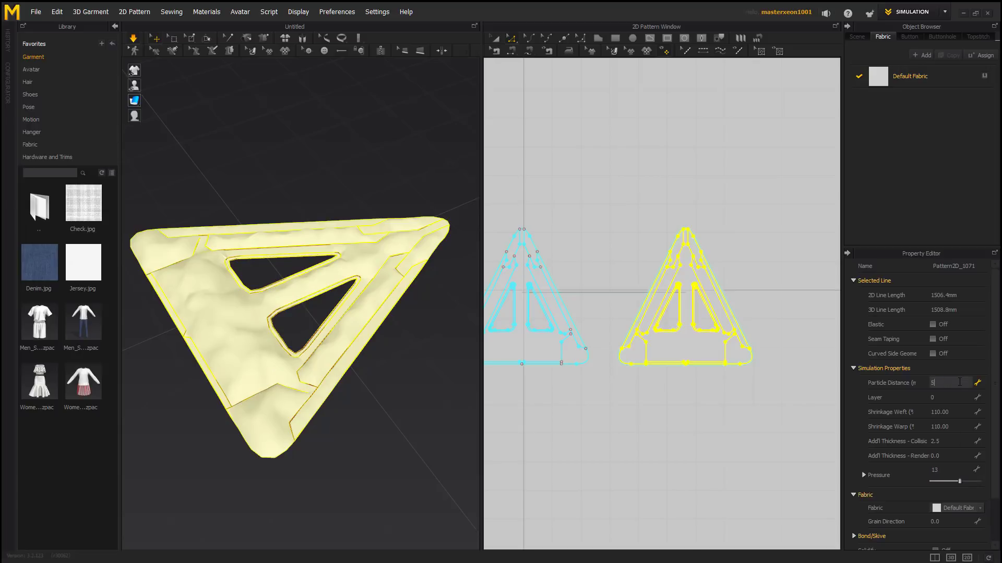
key(Return)
click(371, 425)
key(space)
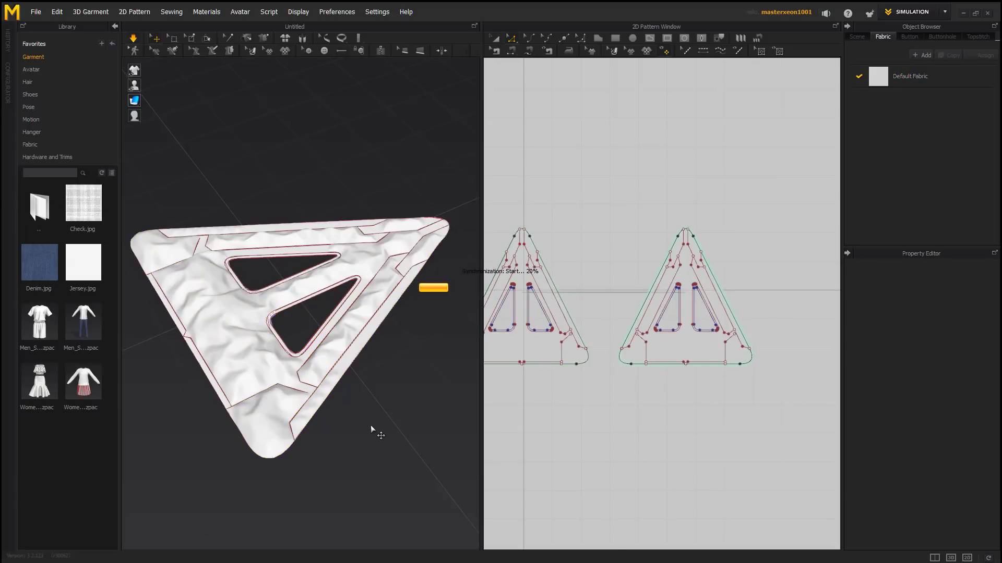
Set the cloned piece's particle distance to 30 mm.
mouse_move(380, 414)
right_down()
mouse_move(376, 405)
mouse_move(402, 443)
mouse_move(438, 418)
mouse_move(378, 426)
right_up()
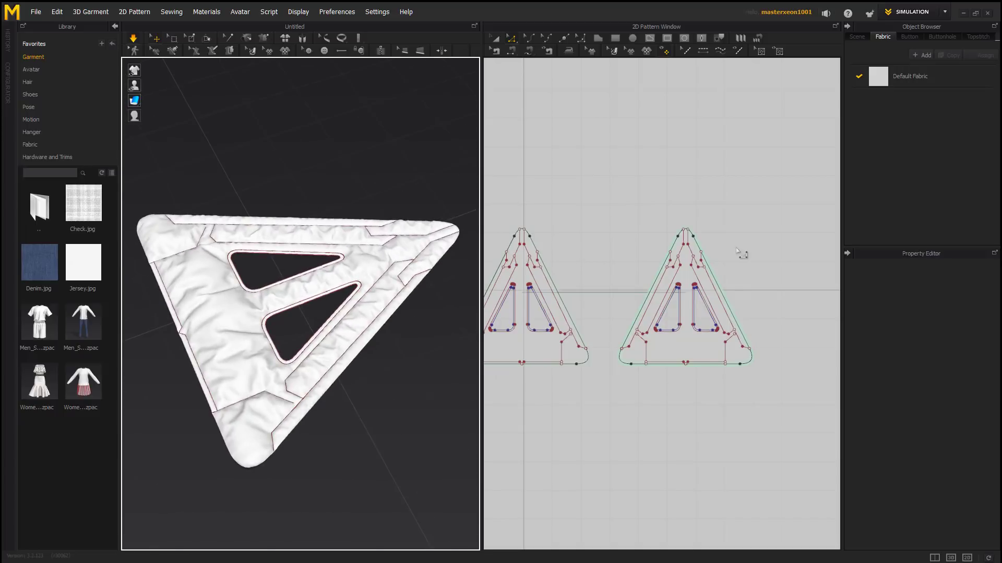
drag(783, 186, 613, 440)
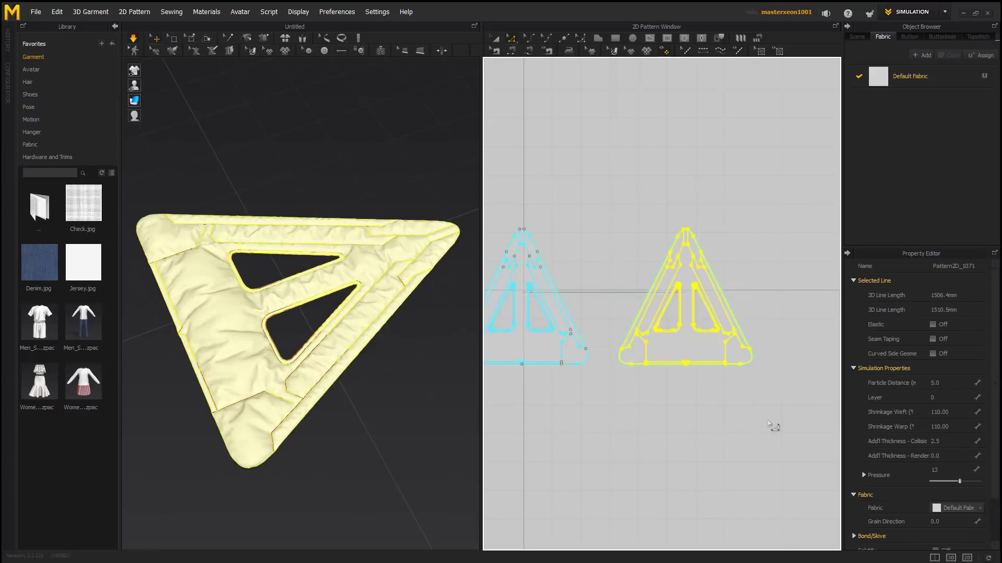
click(945, 382)
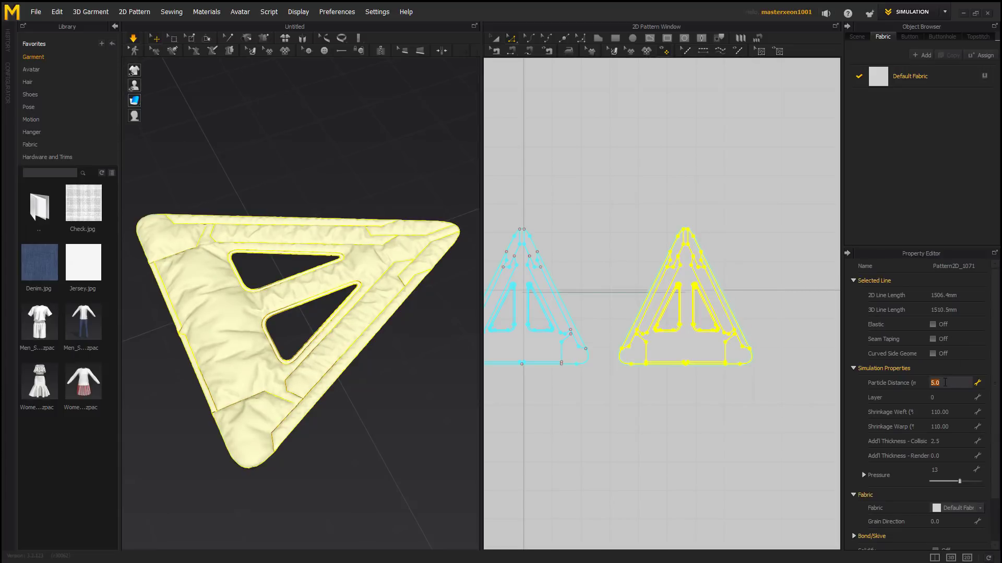
key(Return)
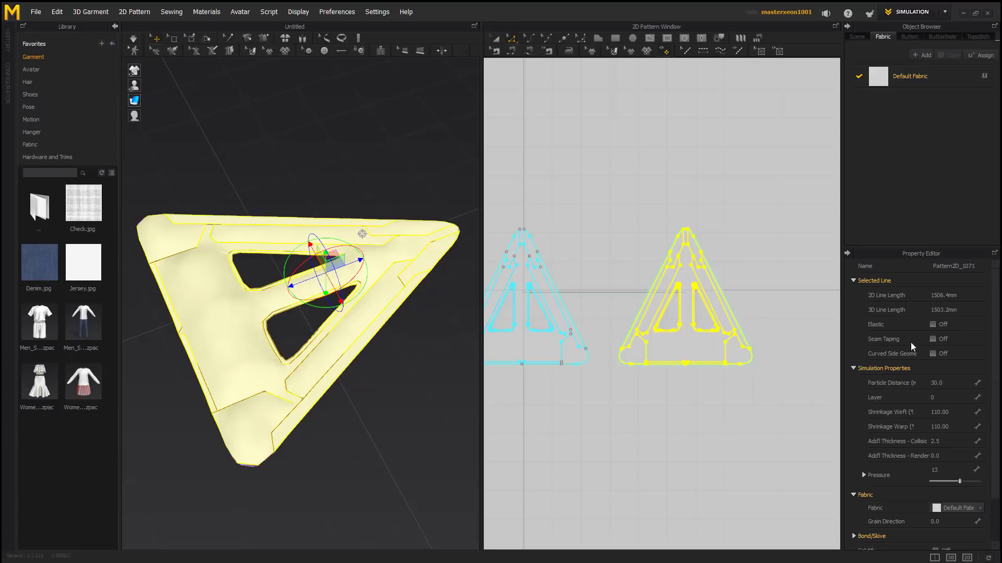
Set the cloned piece's particle distance to 2 mm and run the simulation.
click(950, 384)
text(2)
key(Return)
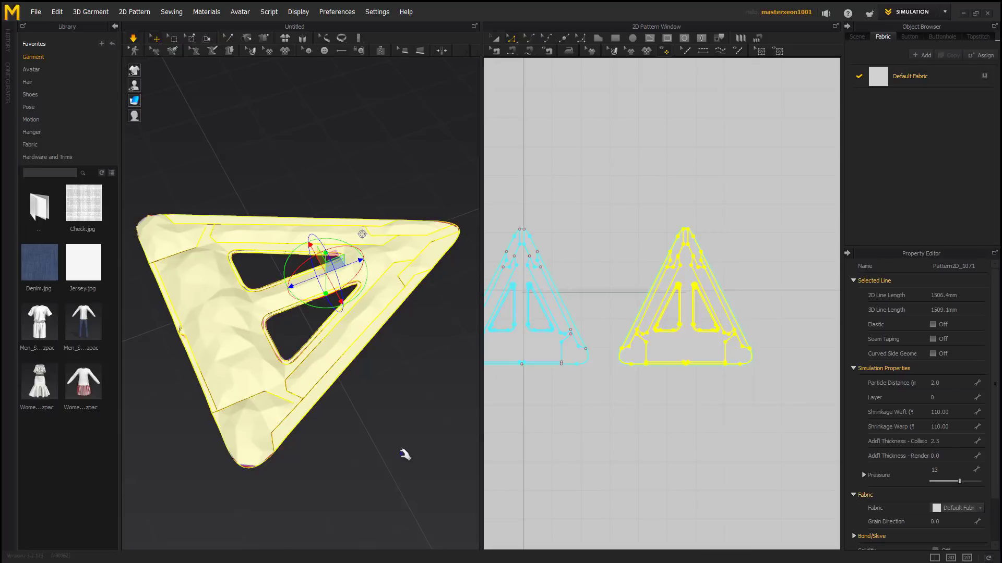
key(space)
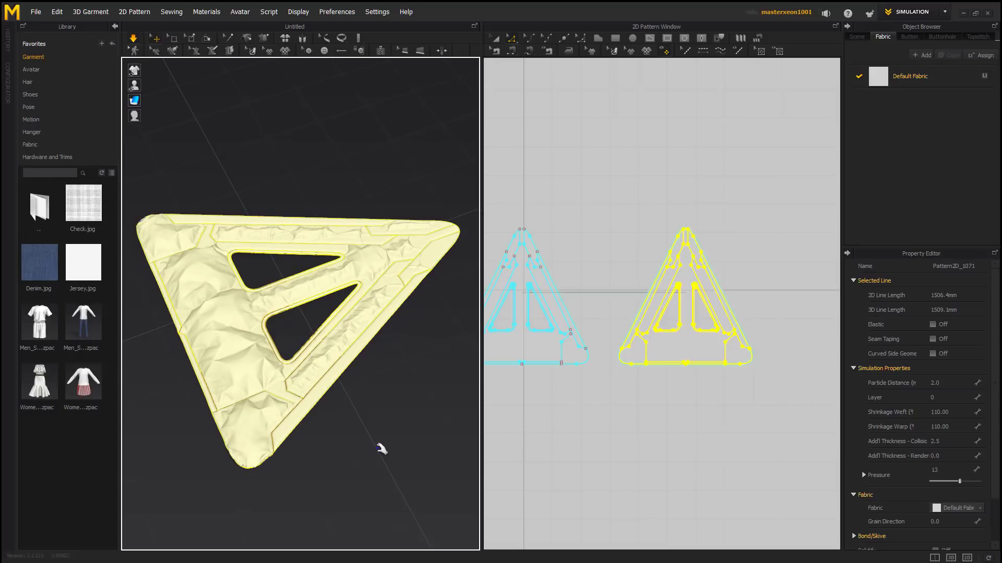
right_drag(399, 444, 346, 438)
click(384, 466)
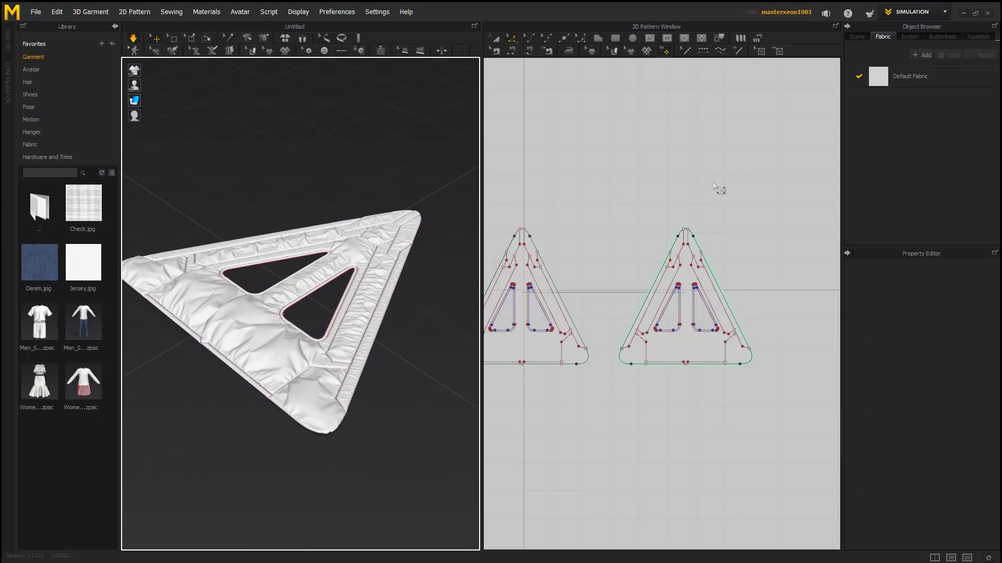
Raise the pressure of the cloned piece to 28.
drag(817, 176, 642, 398)
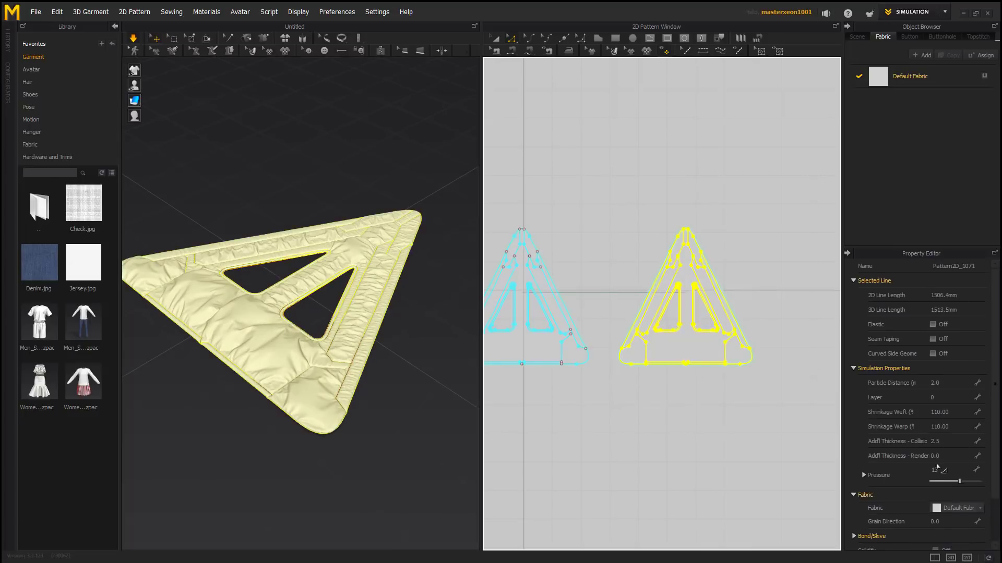
drag(964, 482, 960, 480)
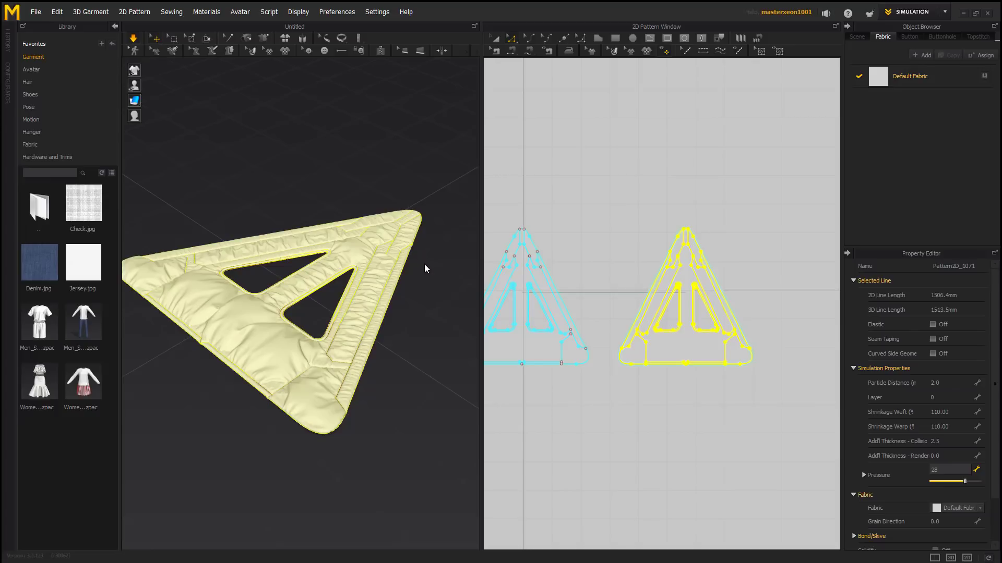
mouse_move(425, 268)
right_down()
mouse_move(433, 305)
mouse_move(440, 269)
right_up()
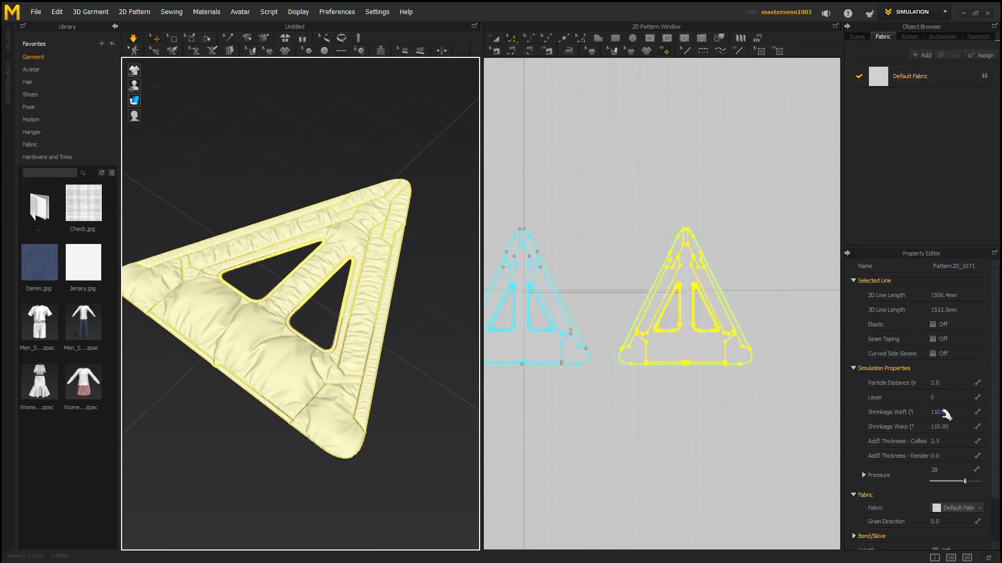
Set the cloned piece's weft shrinkage and warp shrinkage to 115 each.
click(942, 412)
text(1)
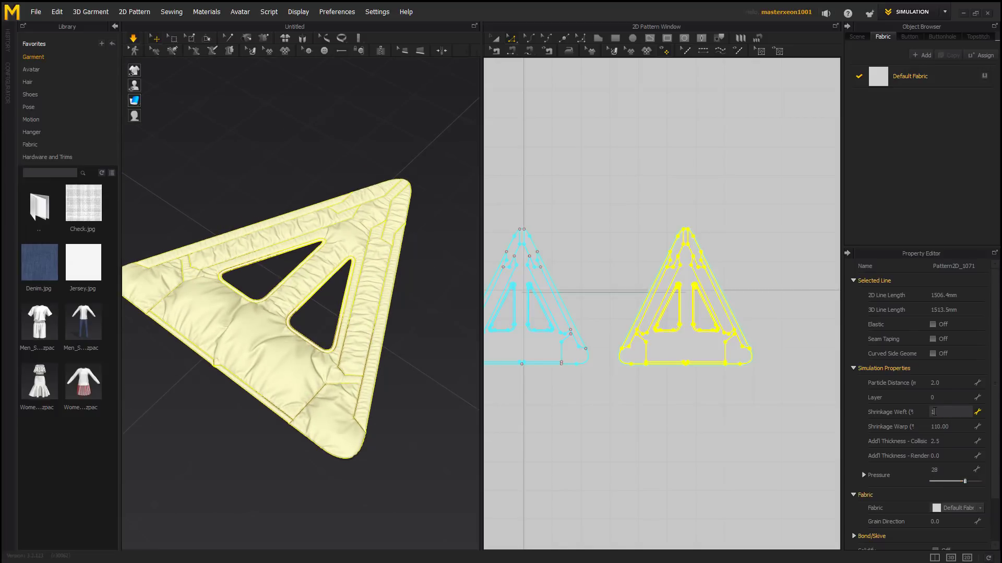
text(15)
key(Return)
click(942, 426)
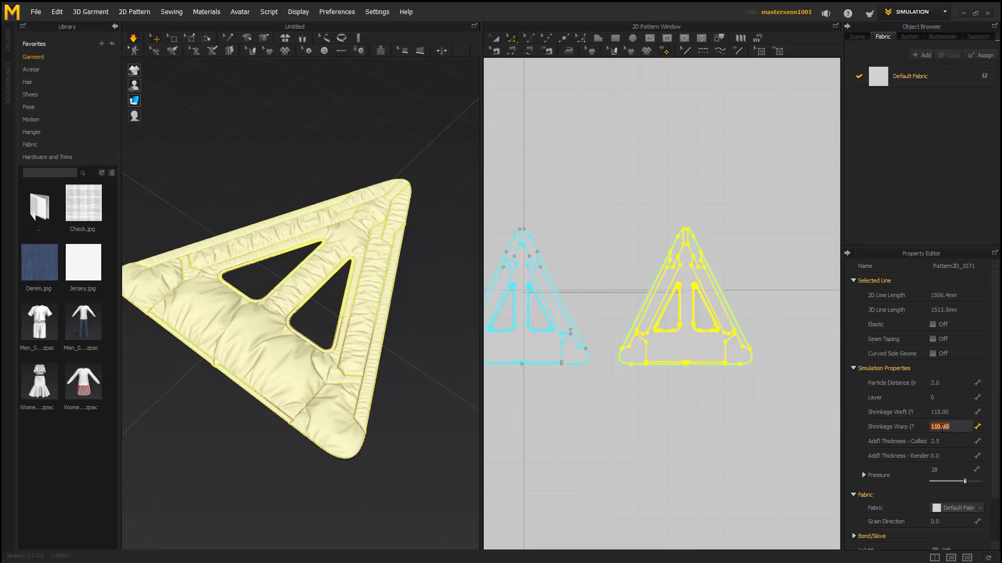
text(115)
key(Return)
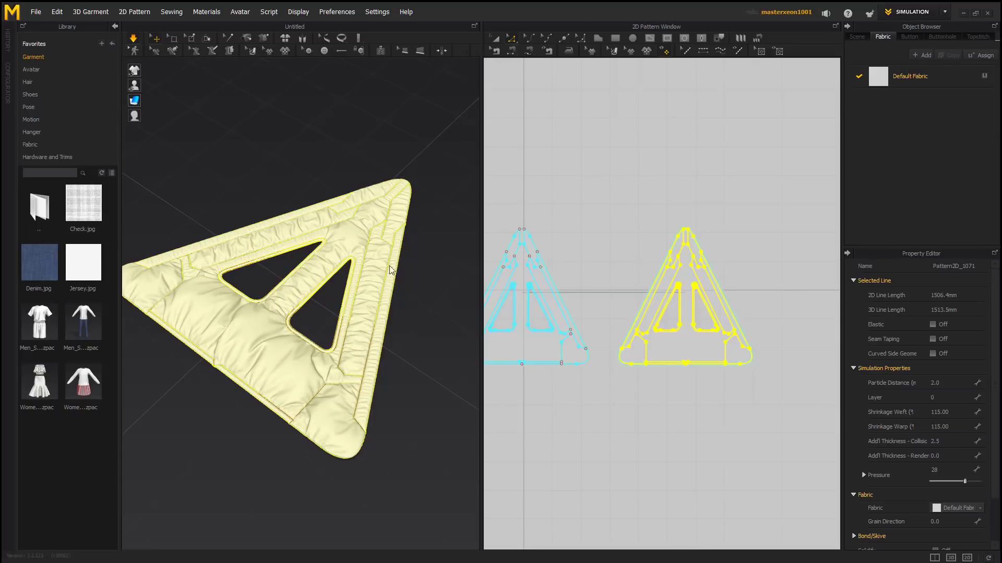
Collapse the library and examine the puffed triangle's folds and seam lines from several angles.
right_drag(242, 269, 118, 280)
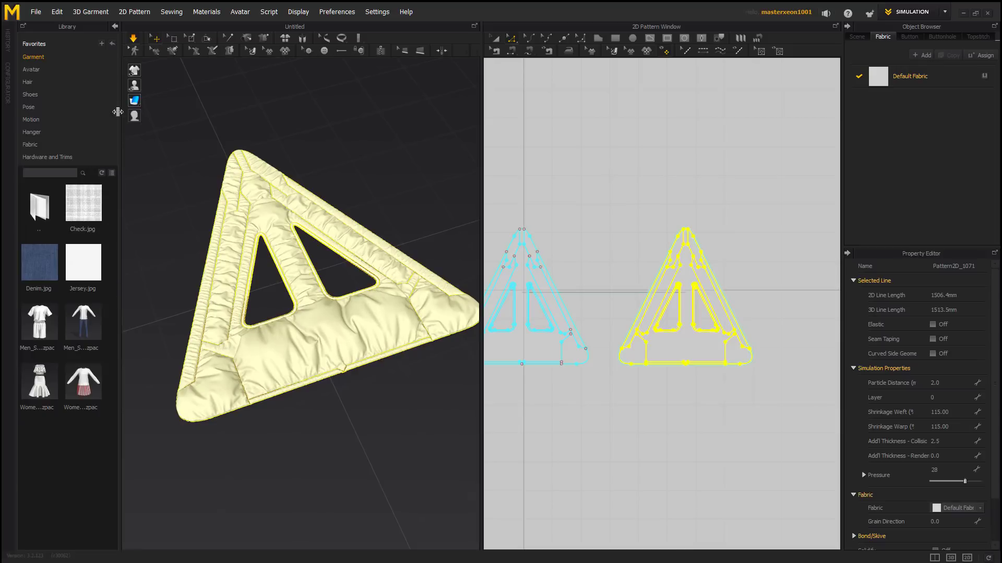
click(115, 25)
middle_drag(317, 199, 291, 221)
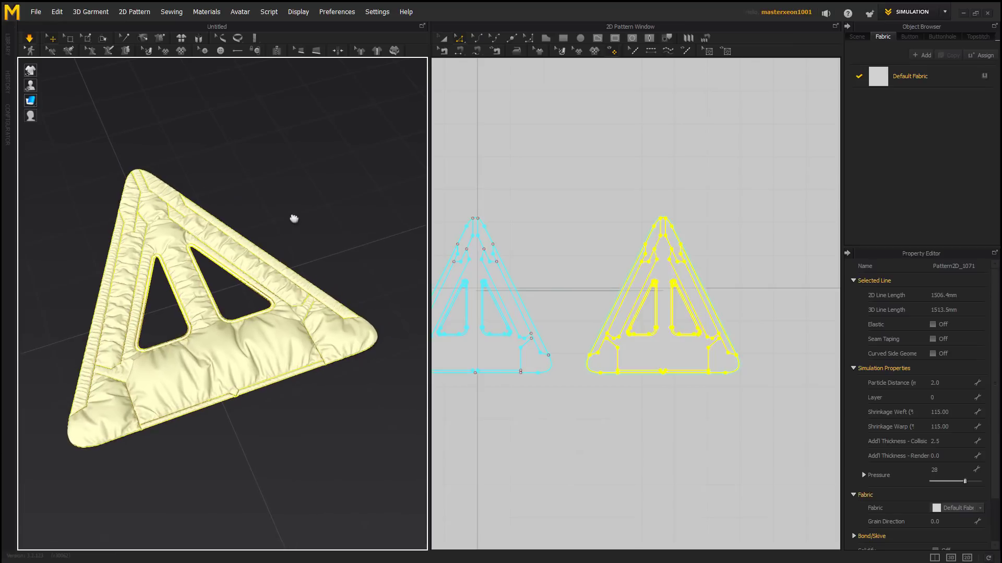
scroll(214, 313, up, 2)
right_drag(246, 307, 311, 277)
scroll(361, 285, down, 2)
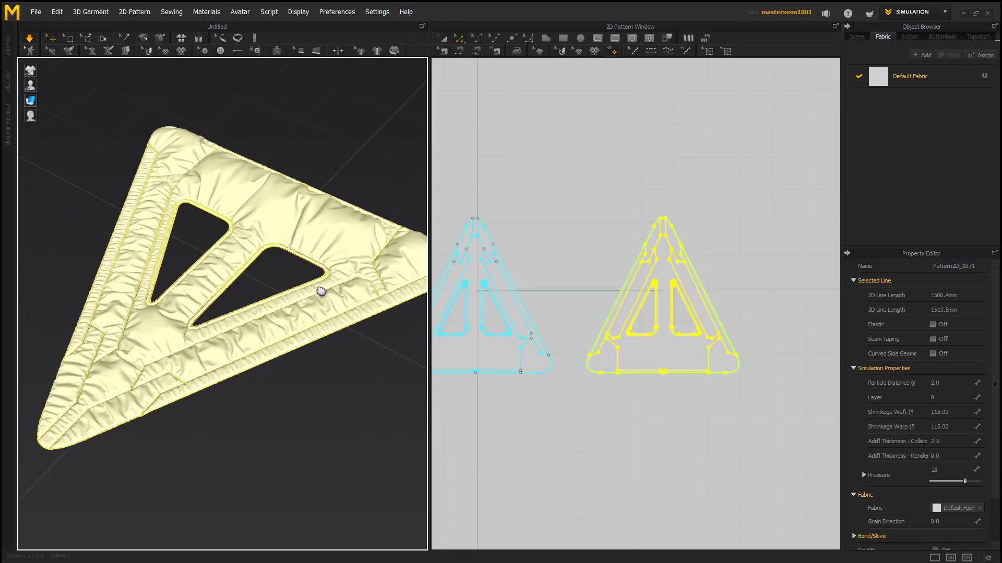